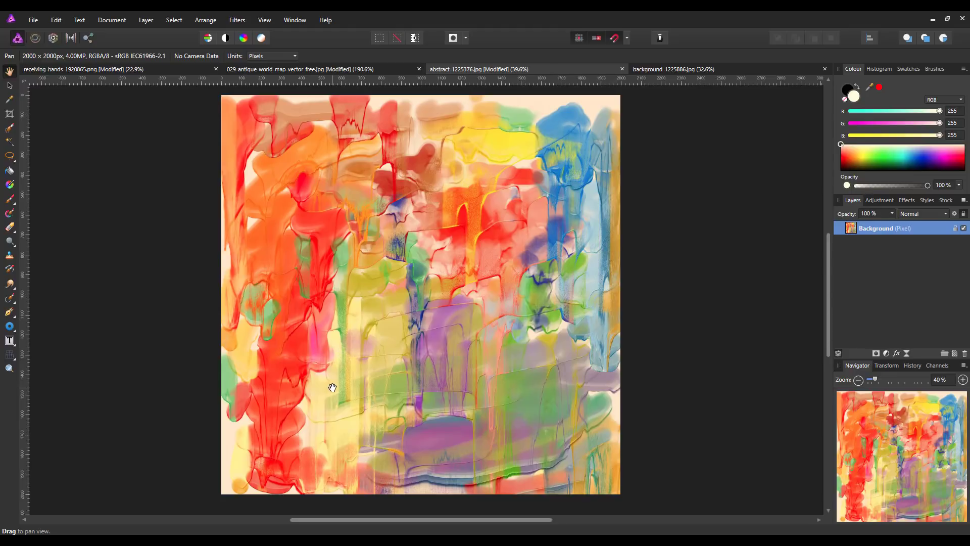
Step: Copy the floral pattern layer from background-1225886.jpg into abstract-1225376.jpg and place it beneath the painting layer
{"action": "left_click", "coordinate": [728, 70]}
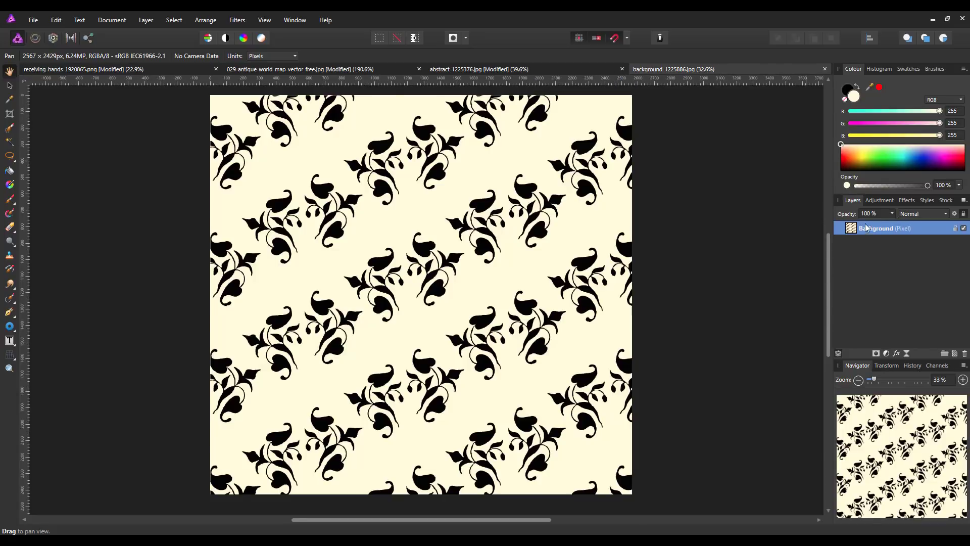
{"action": "right_click", "coordinate": [897, 228]}
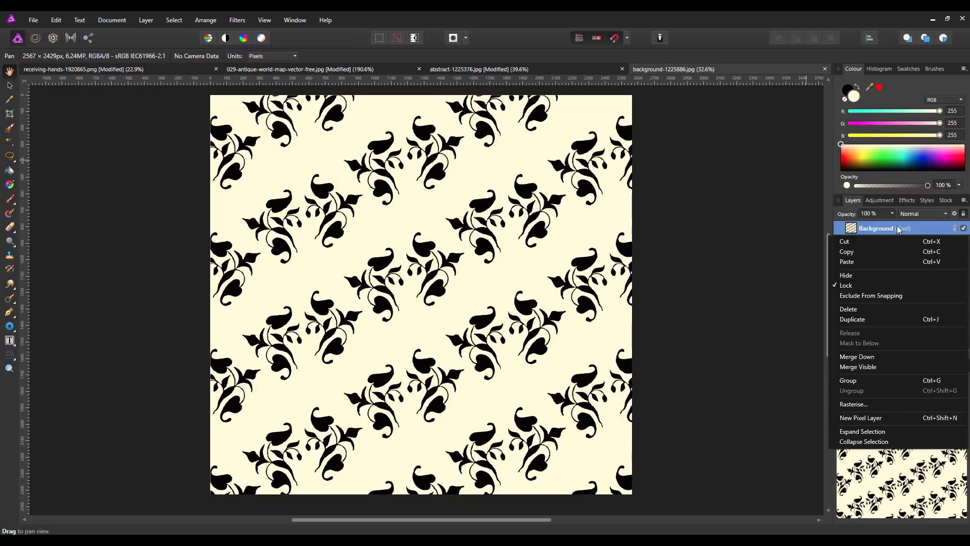
{"action": "left_click", "coordinate": [842, 250]}
{"action": "left_click", "coordinate": [483, 70]}
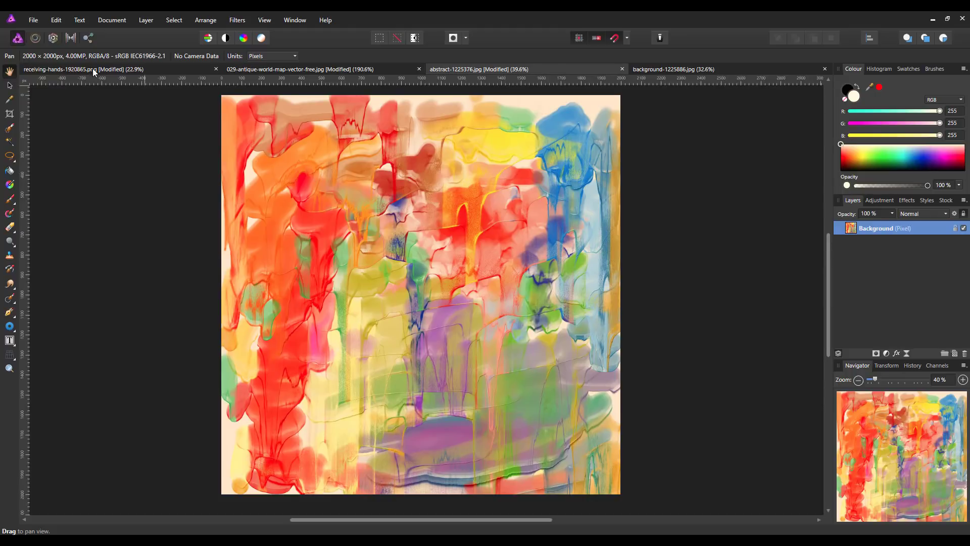
{"action": "left_click", "coordinate": [57, 21]}
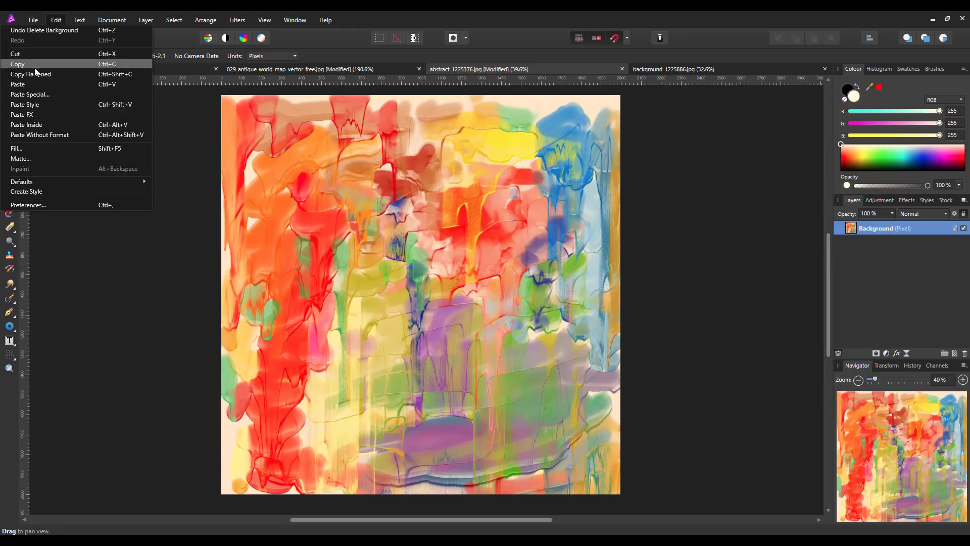
{"action": "left_click", "coordinate": [18, 84]}
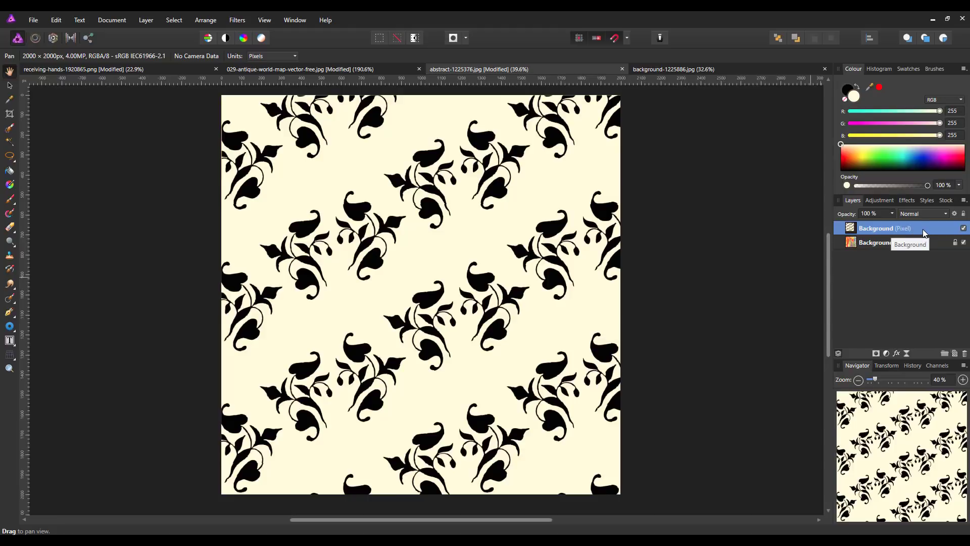
{"action": "left_click_drag", "start_coordinate": [922, 229], "coordinate": [919, 257]}
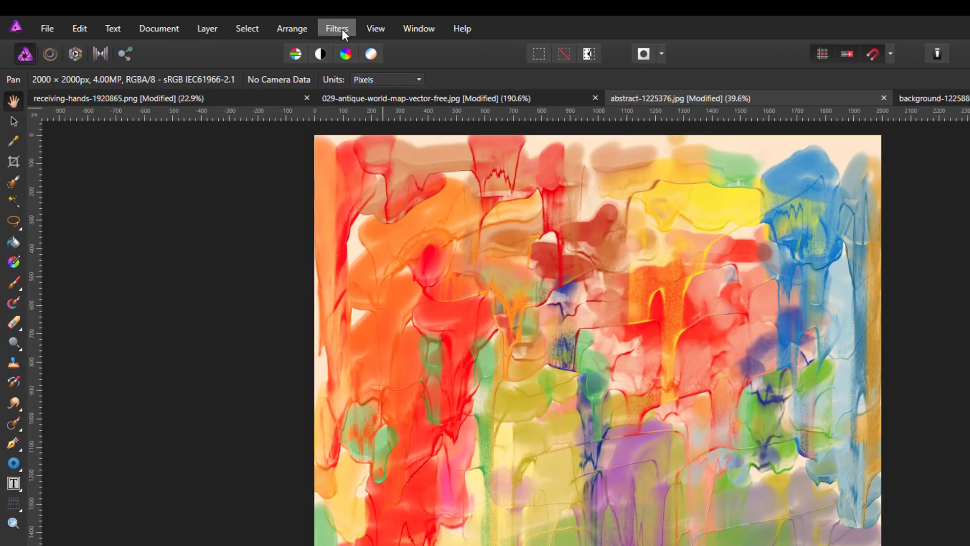
{"action": "left_click", "coordinate": [342, 29]}
{"action": "mouse_move", "coordinate": [323, 66]}
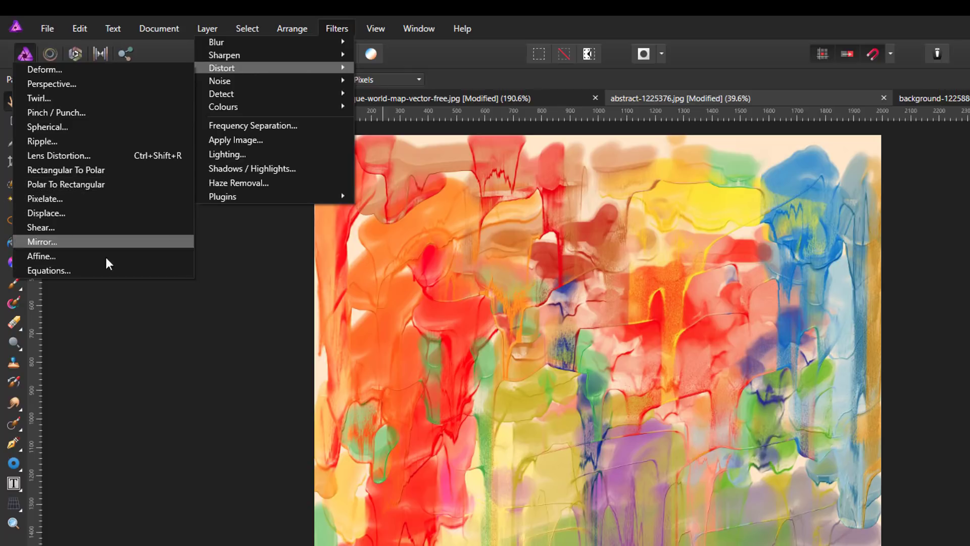
{"action": "left_click", "coordinate": [142, 333]}
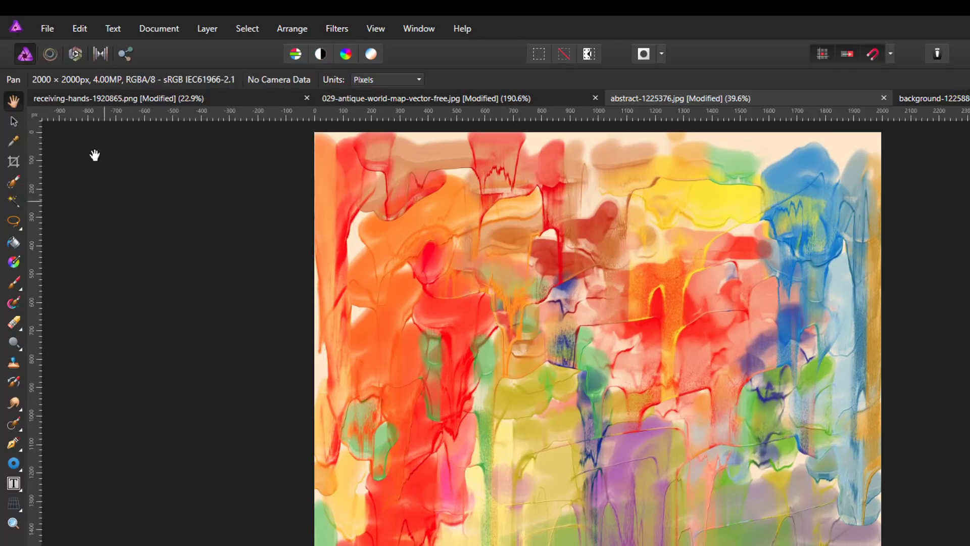
{"action": "left_click", "coordinate": [207, 29]}
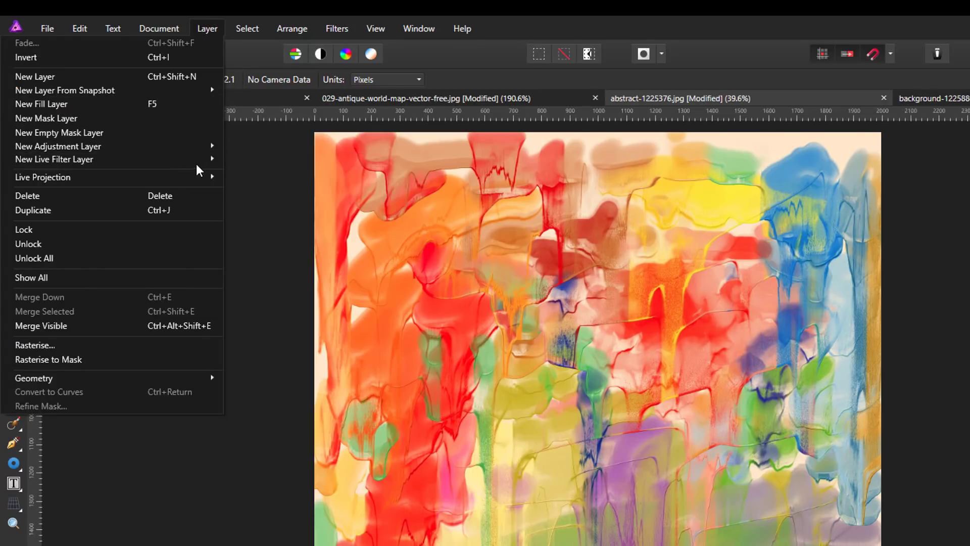
{"action": "mouse_move", "coordinate": [211, 164]}
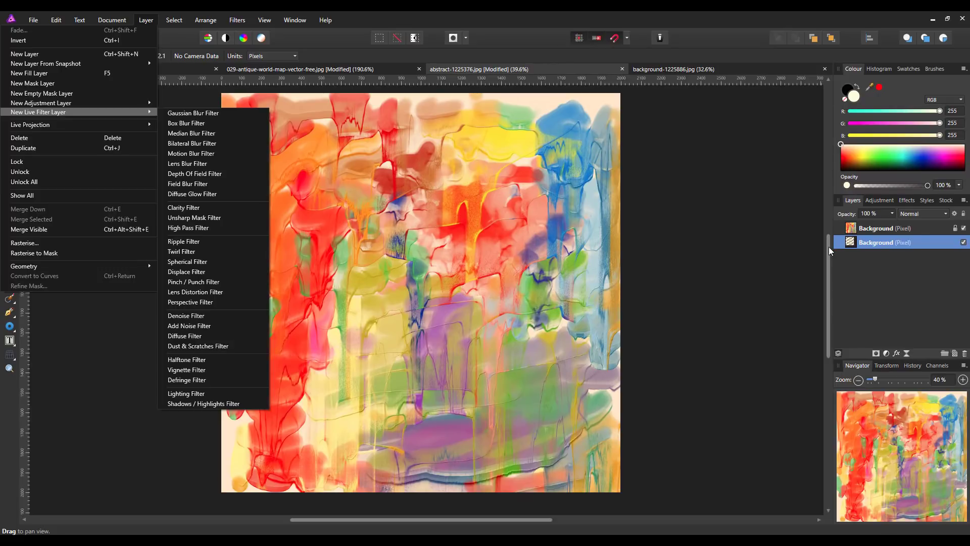
{"action": "key", "text": "Escape"}
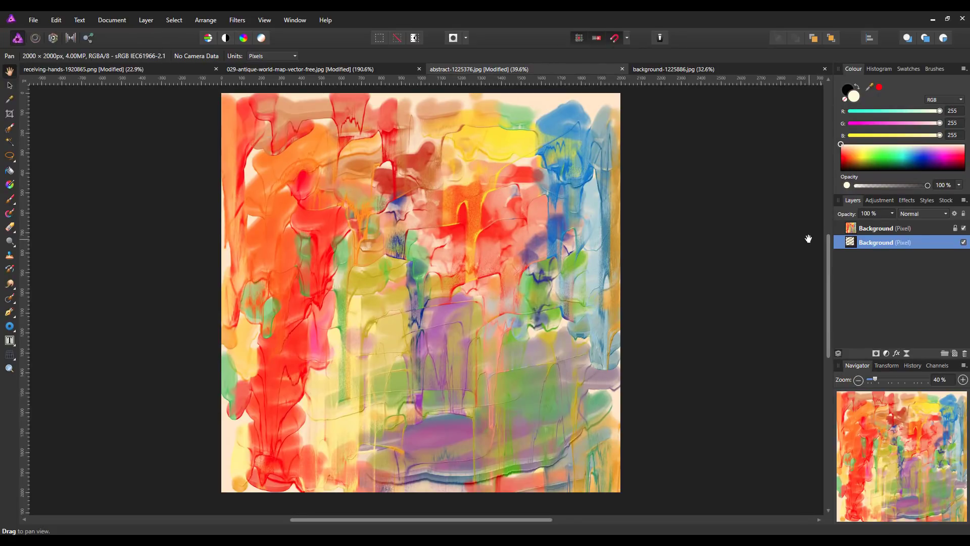
Step: Start the Displace distortion filter and move its dialog closer to the painting
{"action": "left_click", "coordinate": [241, 19]}
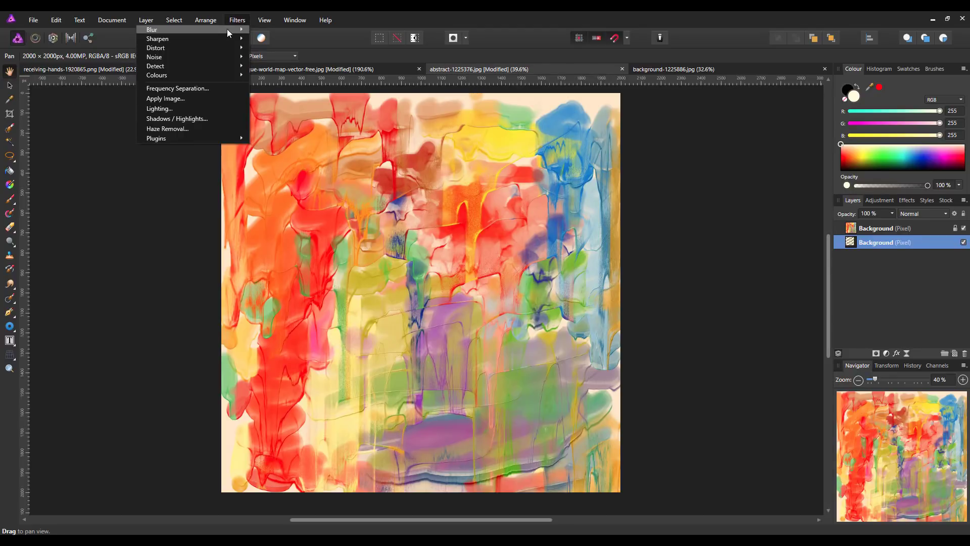
{"action": "mouse_move", "coordinate": [223, 49]}
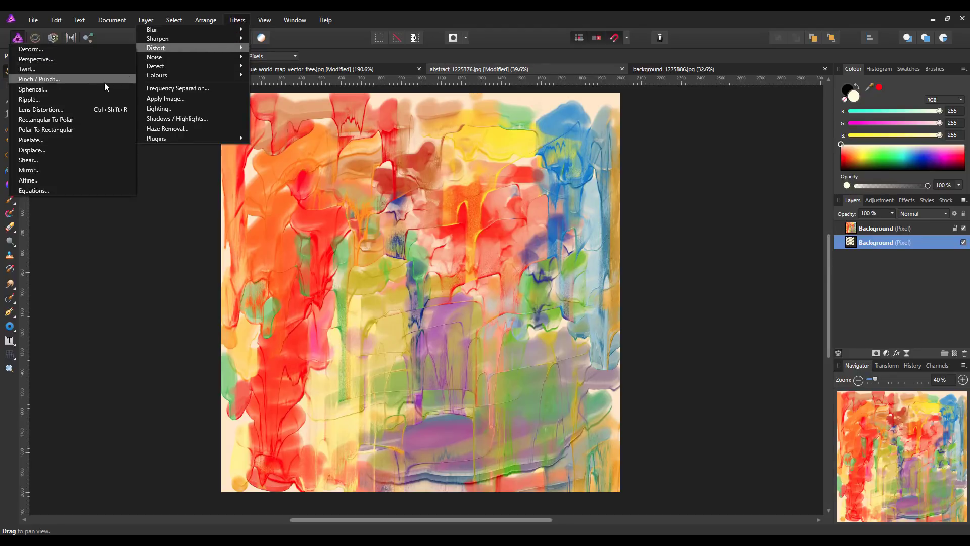
{"action": "left_click", "coordinate": [55, 149]}
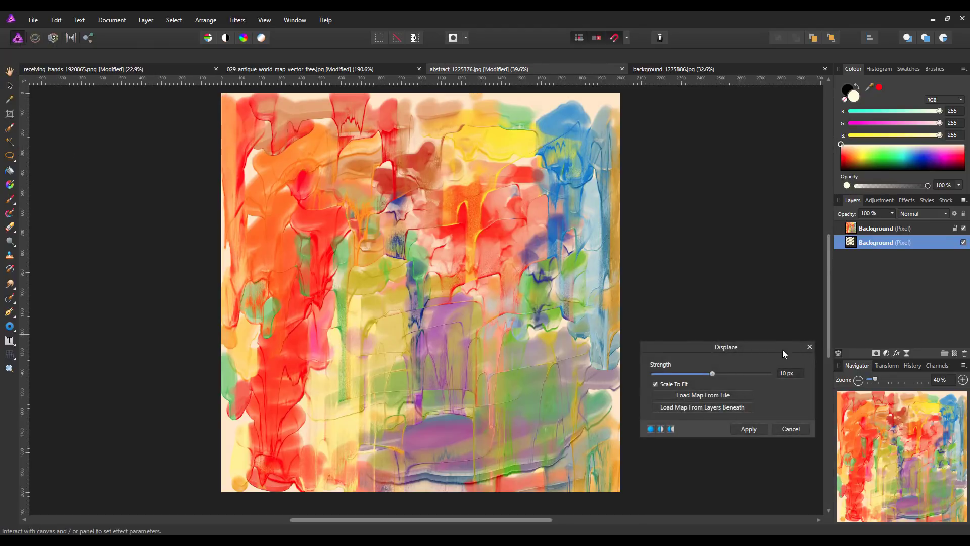
{"action": "left_click_drag", "start_coordinate": [764, 348], "coordinate": [739, 259]}
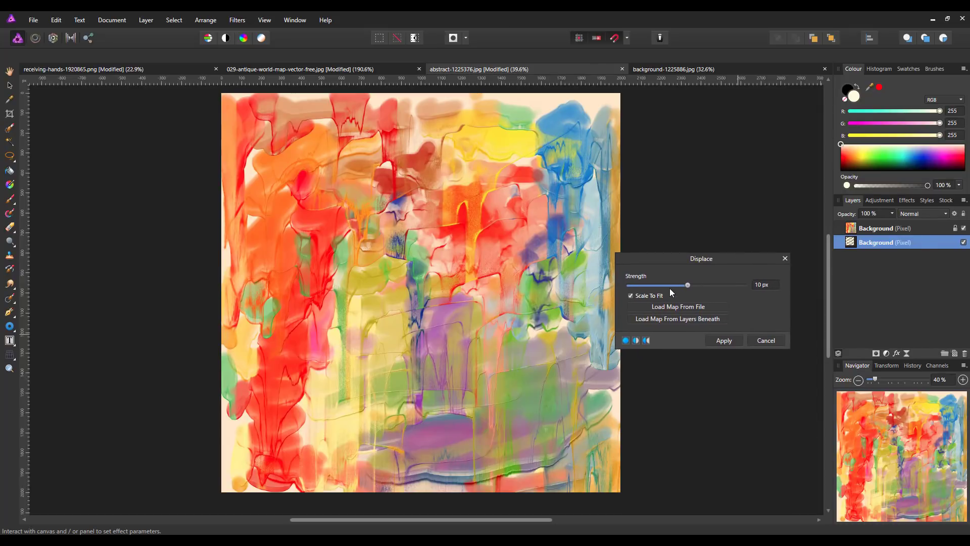
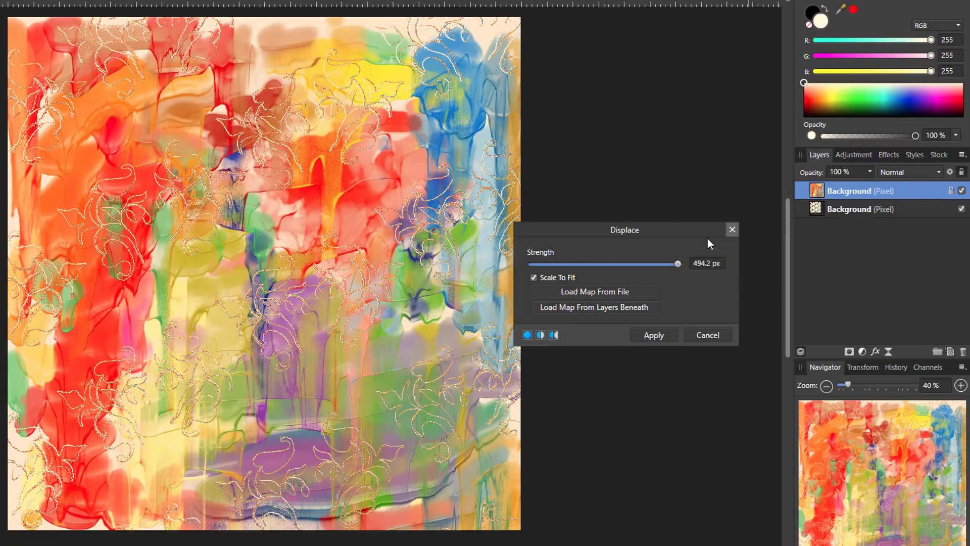
Step: Try Displace strengths of -512 px, 512 px and 26.7 px on the painting layer, inspecting the pattern up close
{"action": "left_click_drag", "start_coordinate": [677, 265], "coordinate": [523, 279]}
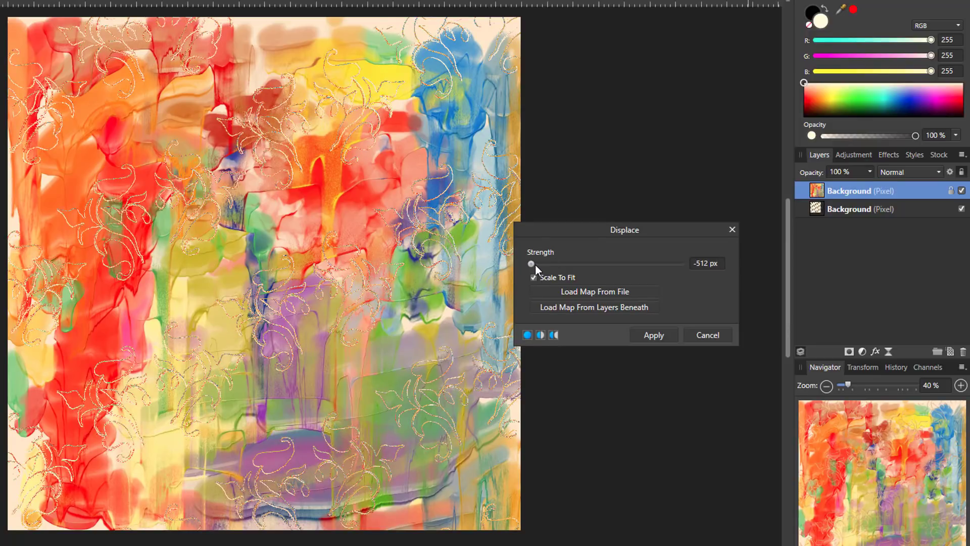
{"action": "left_click_drag", "start_coordinate": [533, 262], "coordinate": [683, 266]}
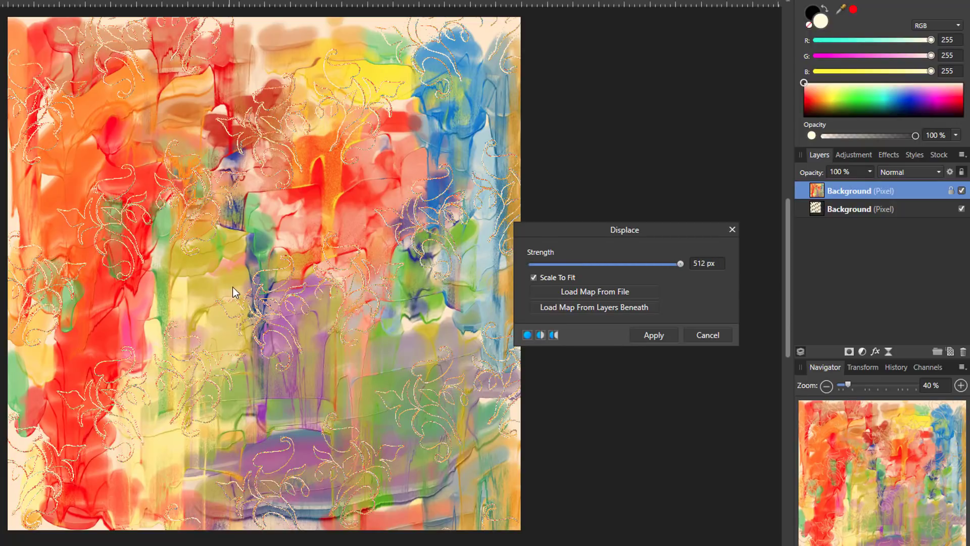
{"action": "scroll", "coordinate": [276, 311], "scroll_direction": "up", "scroll_amount": 8}
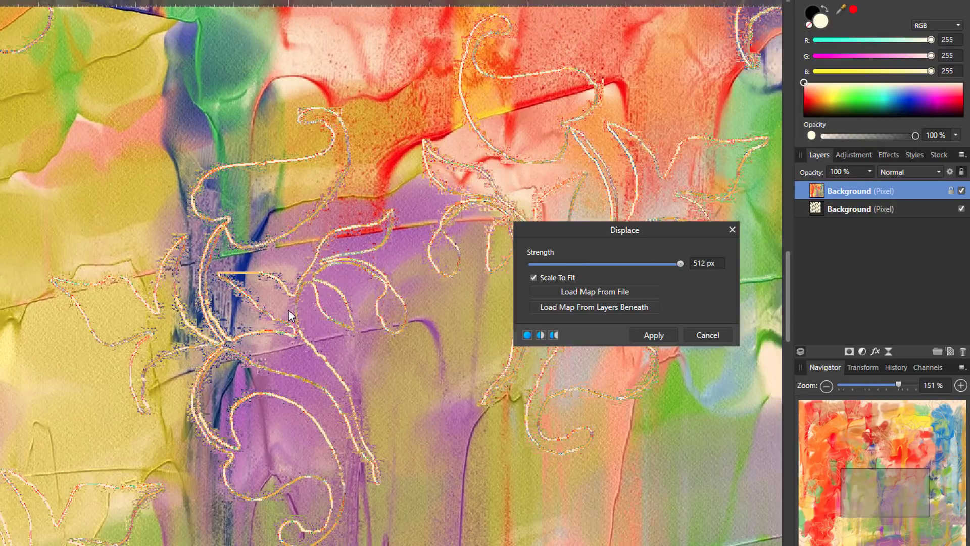
{"action": "left_click_drag", "start_coordinate": [681, 263], "coordinate": [611, 271]}
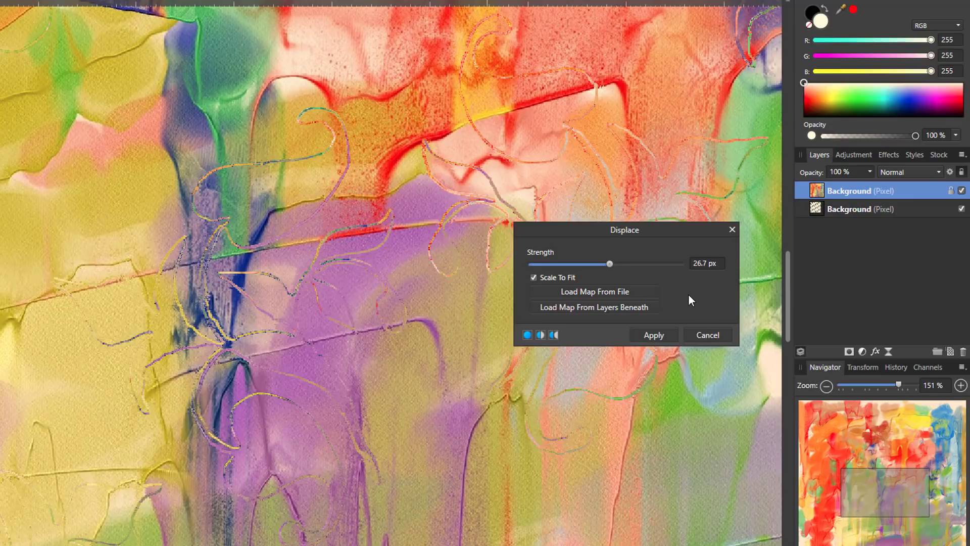
Step: Set the Displace strength to about 432 px and apply the filter to the painting layer
{"action": "key", "text": "ctrl+0"}
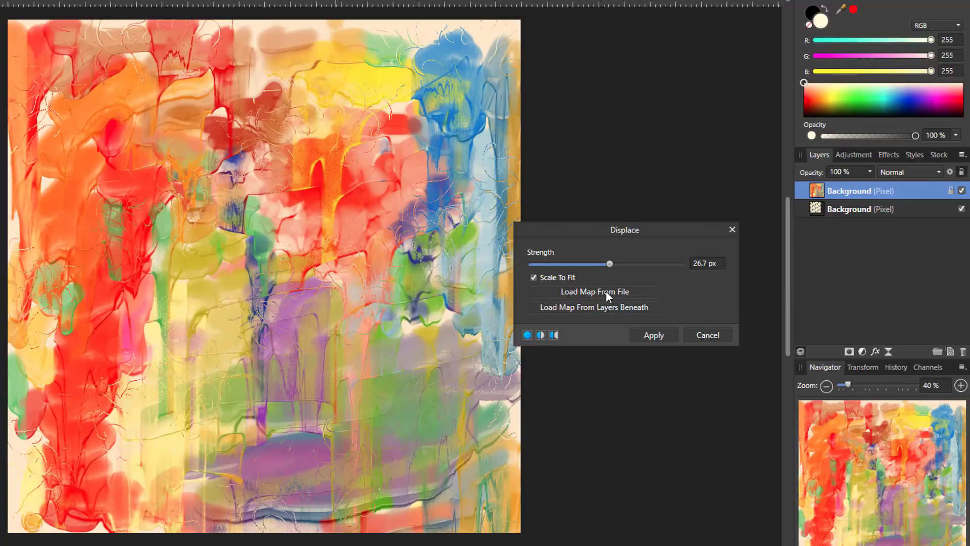
{"action": "left_click_drag", "start_coordinate": [610, 271], "coordinate": [669, 271]}
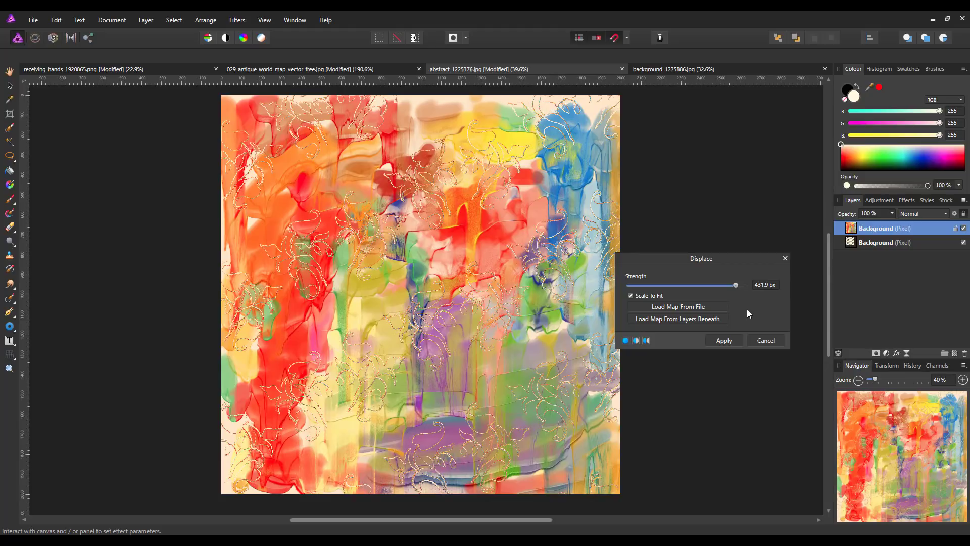
{"action": "left_click", "coordinate": [723, 341]}
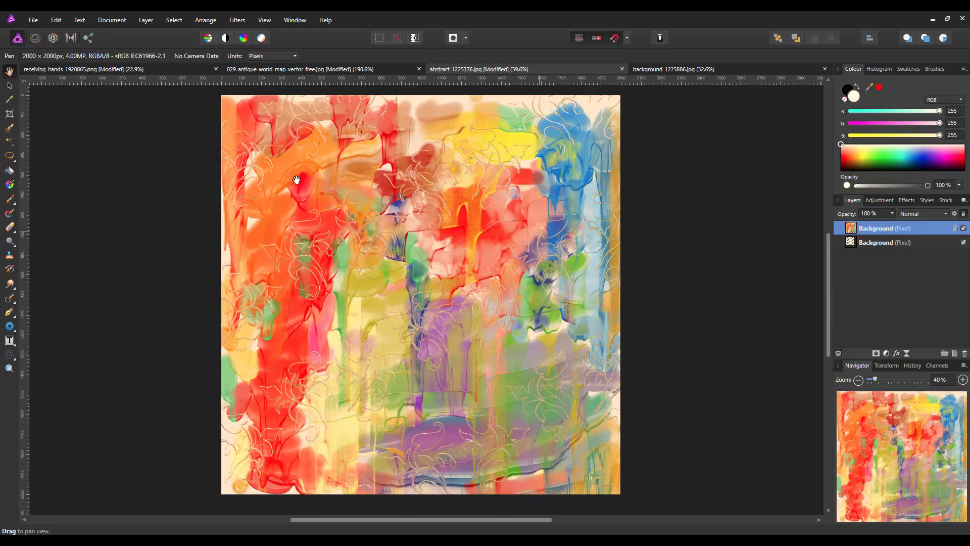
Step: In receiving-hands-1920865.png, add a Black & White adjustment with red about 72% and yellow about 25%, and merge it into the photo
{"action": "left_click", "coordinate": [149, 71]}
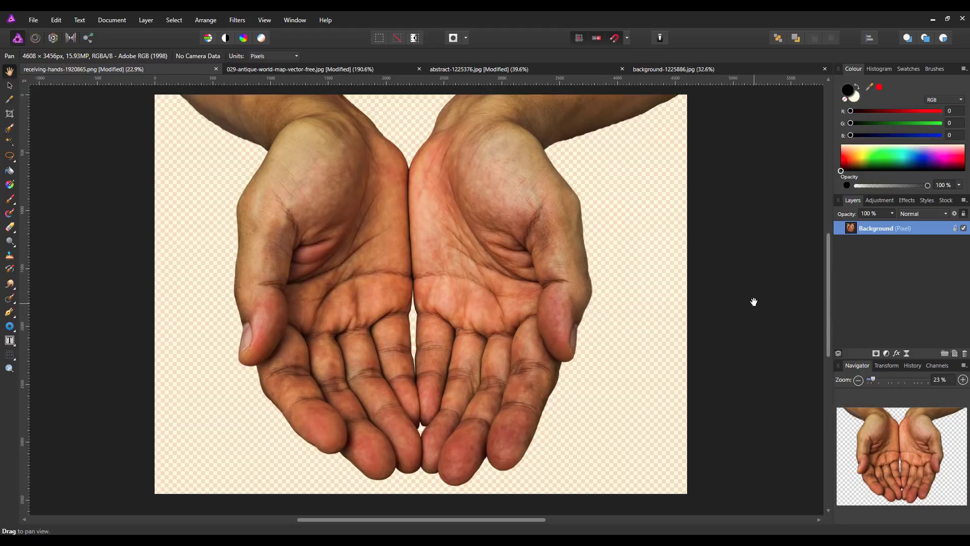
{"action": "left_click", "coordinate": [887, 354]}
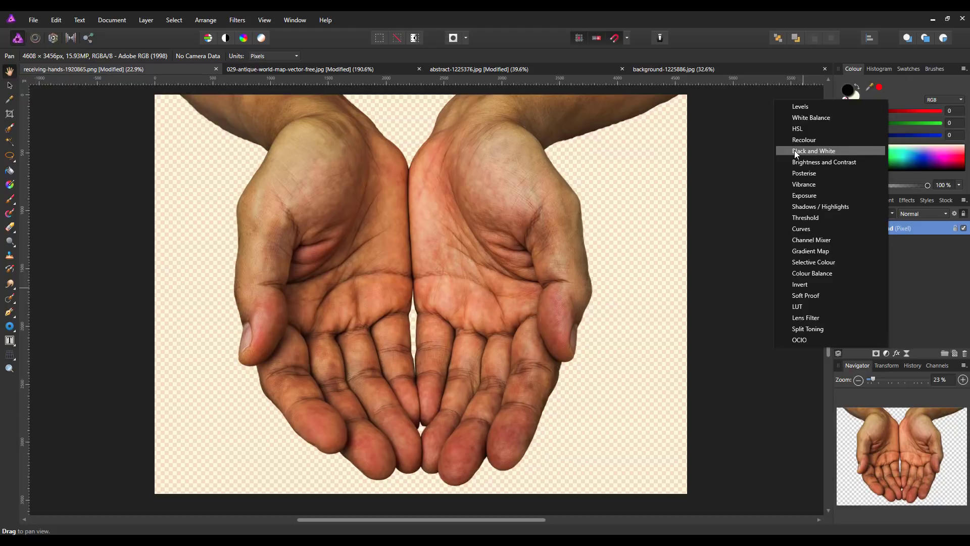
{"action": "left_click", "coordinate": [795, 151]}
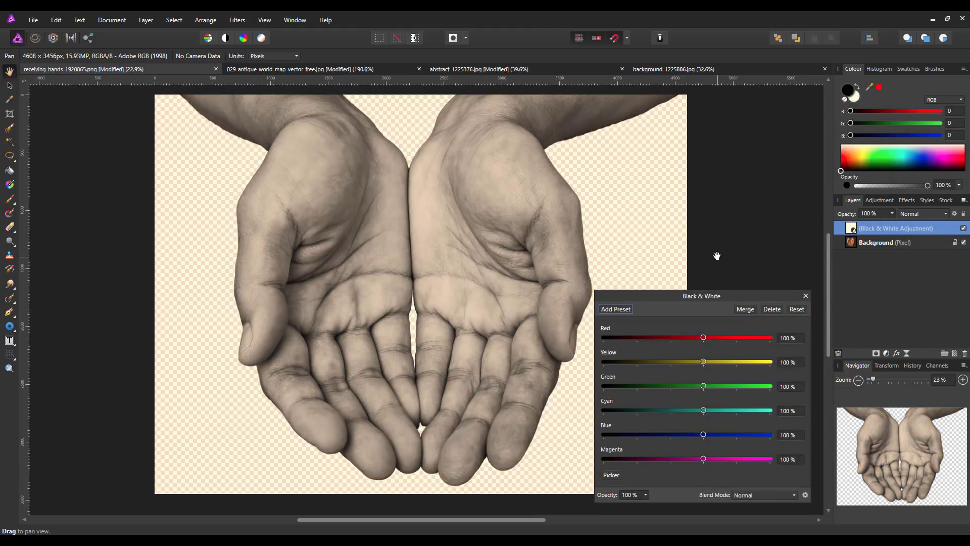
{"action": "left_click_drag", "start_coordinate": [705, 341], "coordinate": [681, 362]}
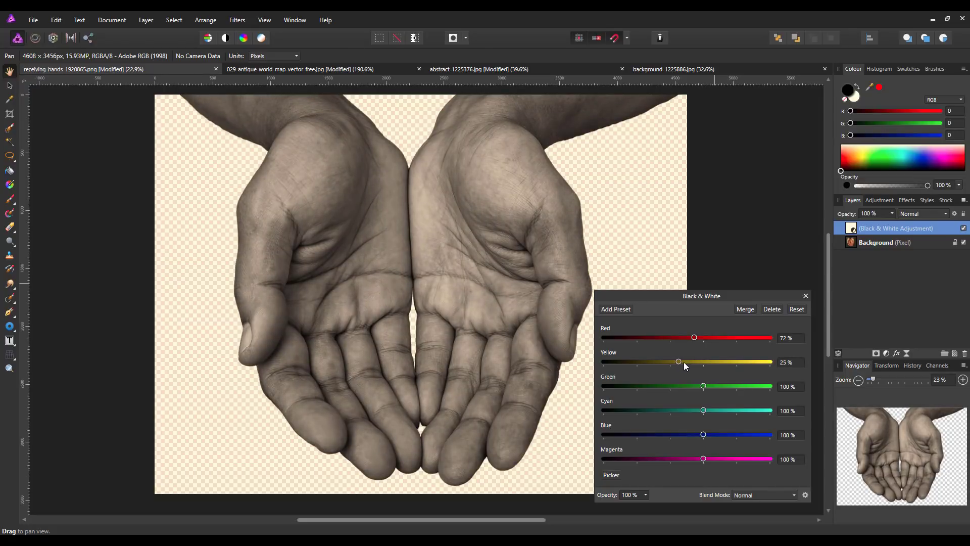
{"action": "left_click_drag", "start_coordinate": [695, 338], "coordinate": [693, 338]}
{"action": "left_click", "coordinate": [746, 309]}
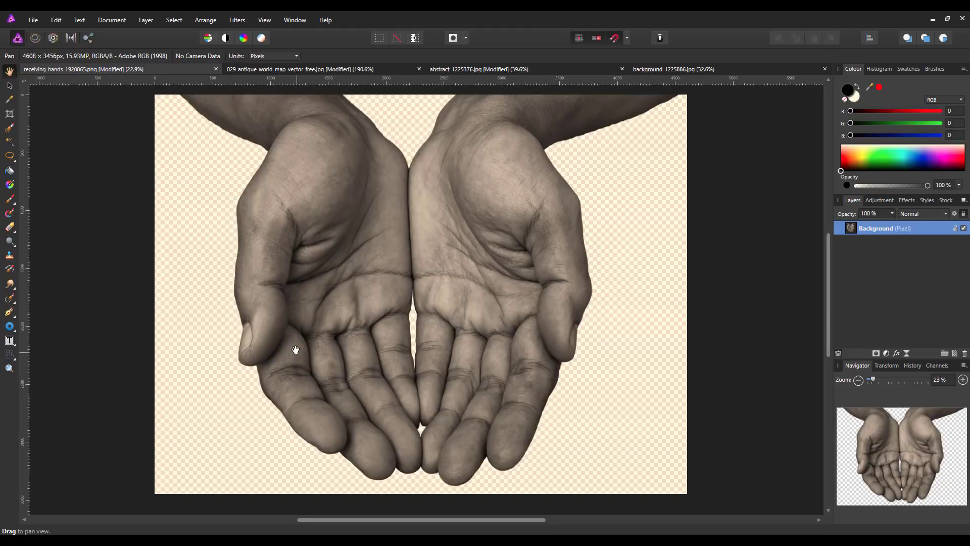
Step: Export the whole black-and-white hands document as a PNG-24 file in the Test Photo Alter 3 folder
{"action": "left_click", "coordinate": [35, 21]}
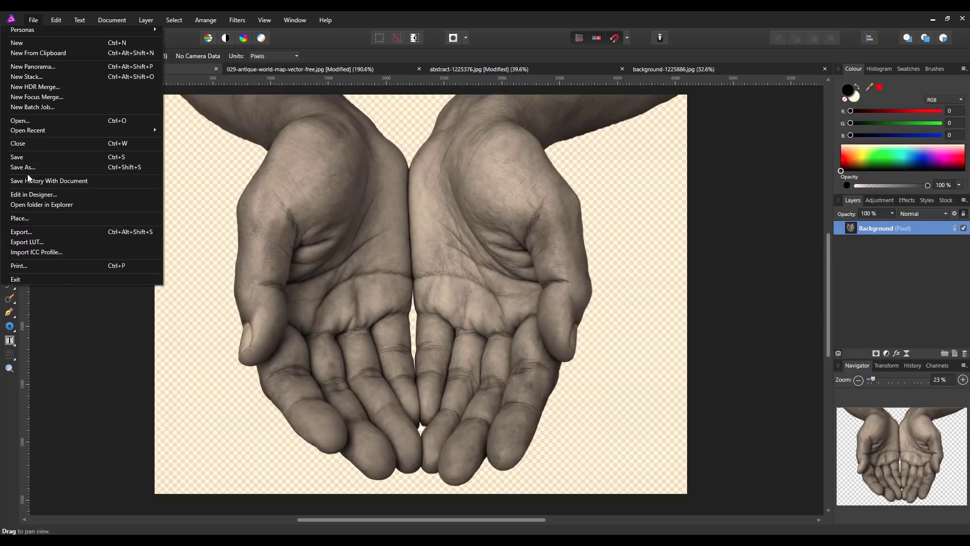
{"action": "left_click", "coordinate": [28, 233]}
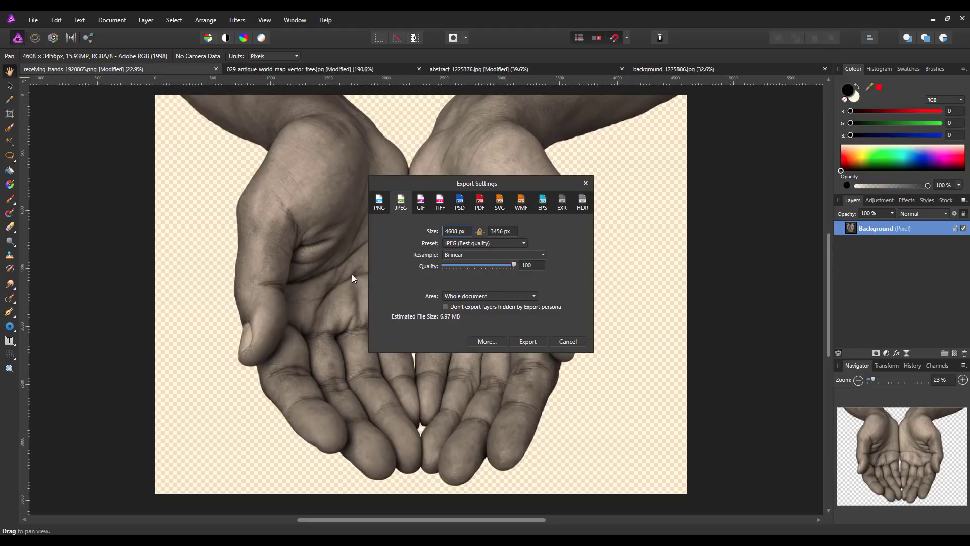
{"action": "left_click", "coordinate": [380, 205]}
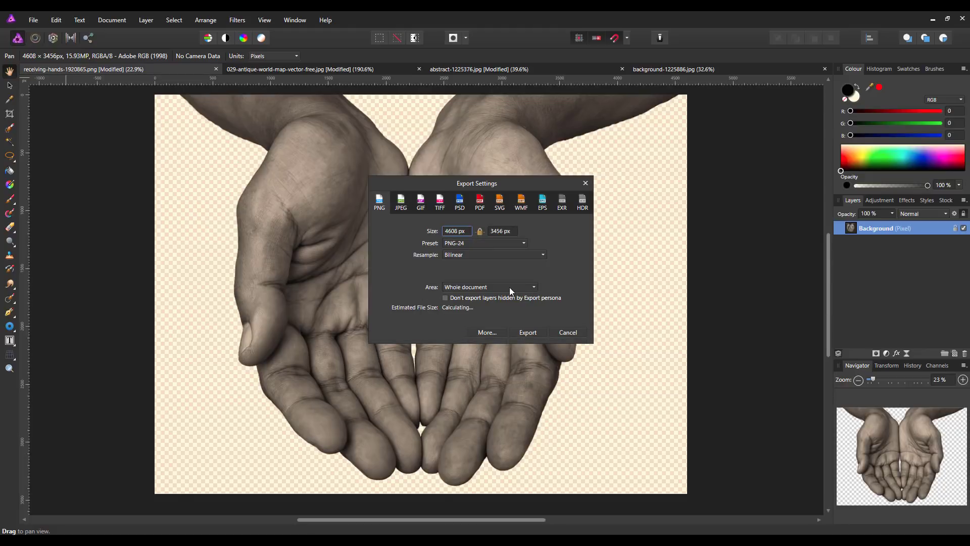
{"action": "left_click", "coordinate": [535, 334]}
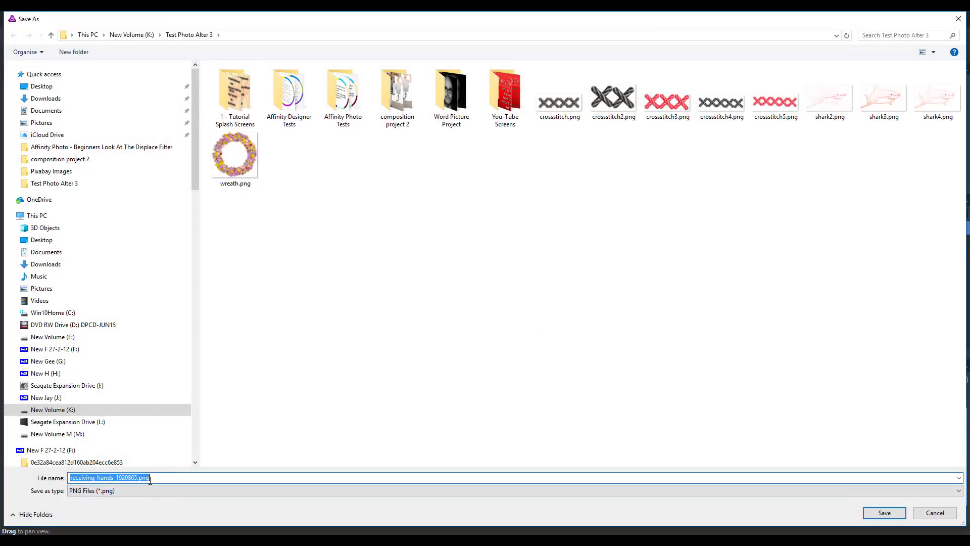
{"action": "left_click", "coordinate": [893, 514]}
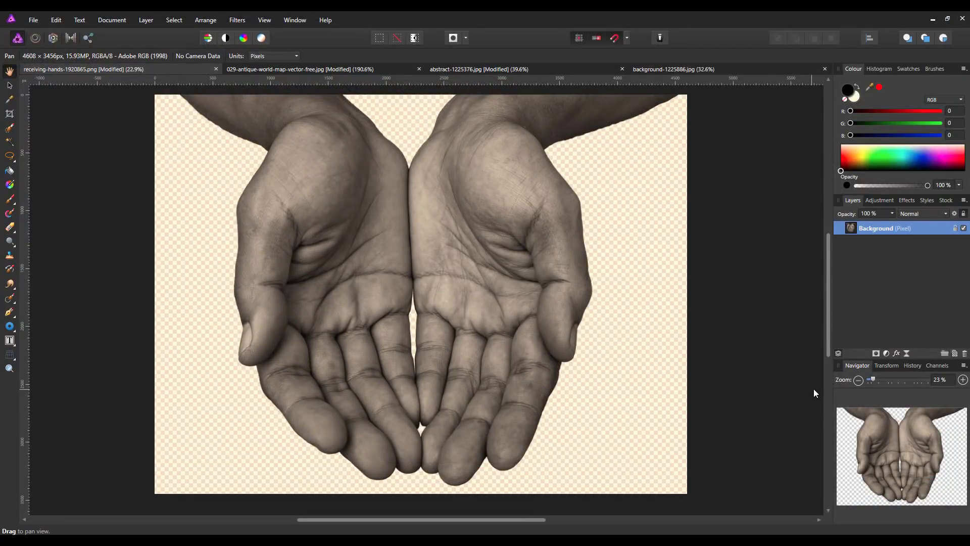
Step: Close the black-and-white hands document without saving and reopen the original receiving-hands-1920865.png
{"action": "left_click", "coordinate": [216, 70]}
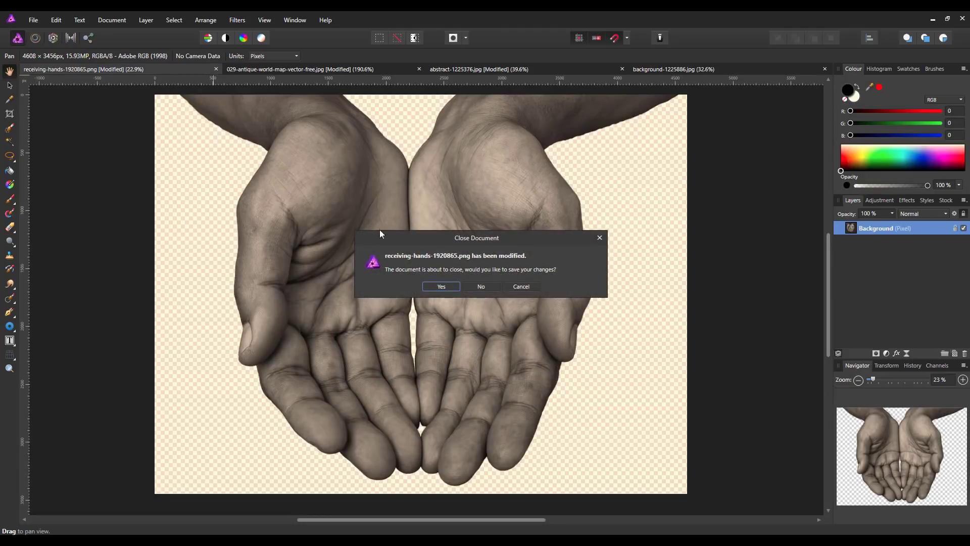
{"action": "left_click", "coordinate": [33, 19]}
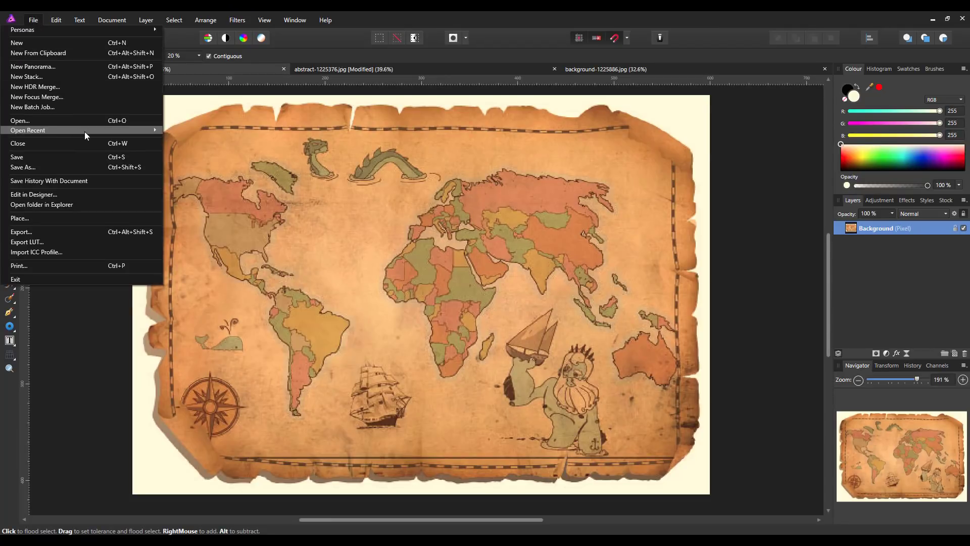
{"action": "mouse_move", "coordinate": [102, 130]}
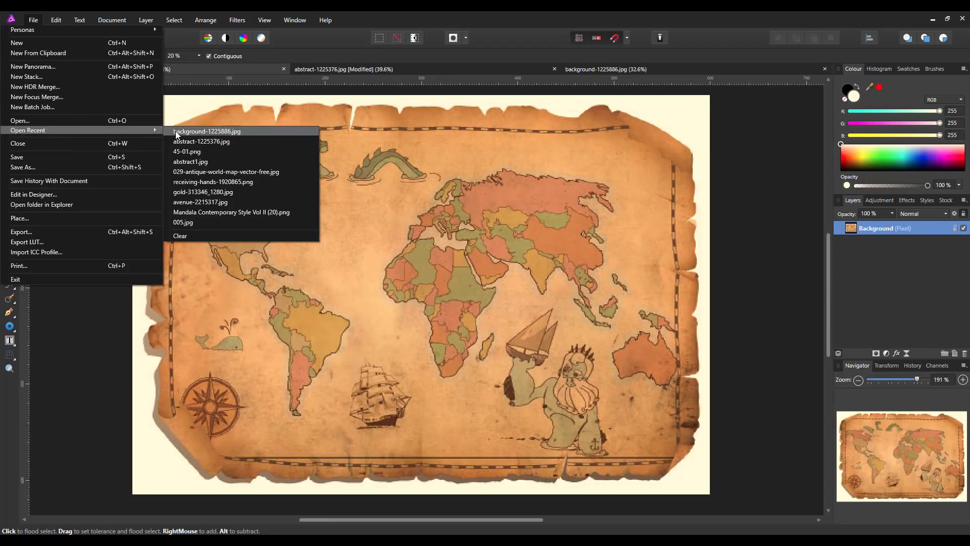
{"action": "left_click", "coordinate": [202, 171]}
{"action": "key", "text": "h"}
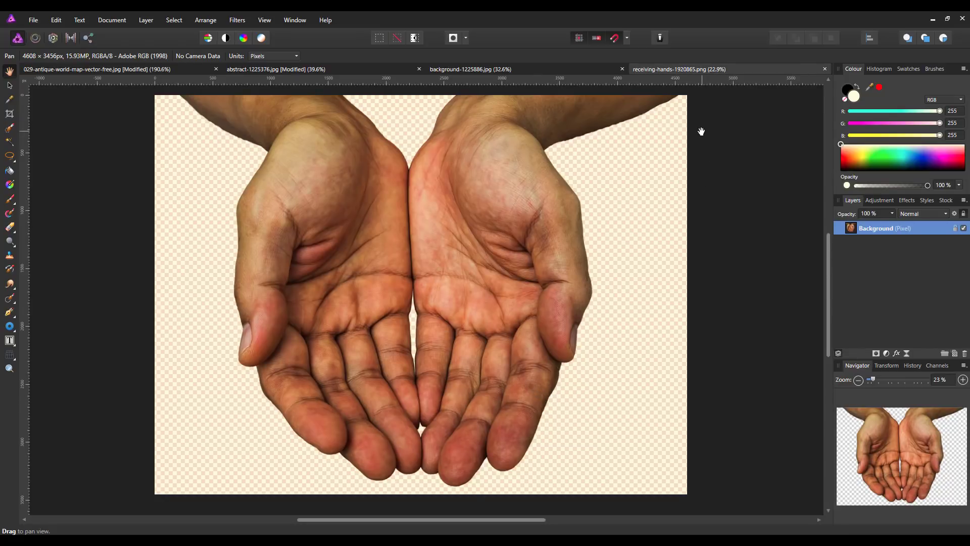
Step: Close abstract-1225376.jpg without saving, close background-1225886.jpg, and bring up the hands document
{"action": "left_click", "coordinate": [419, 69]}
{"action": "left_click", "coordinate": [480, 286]}
{"action": "left_click", "coordinate": [489, 287]}
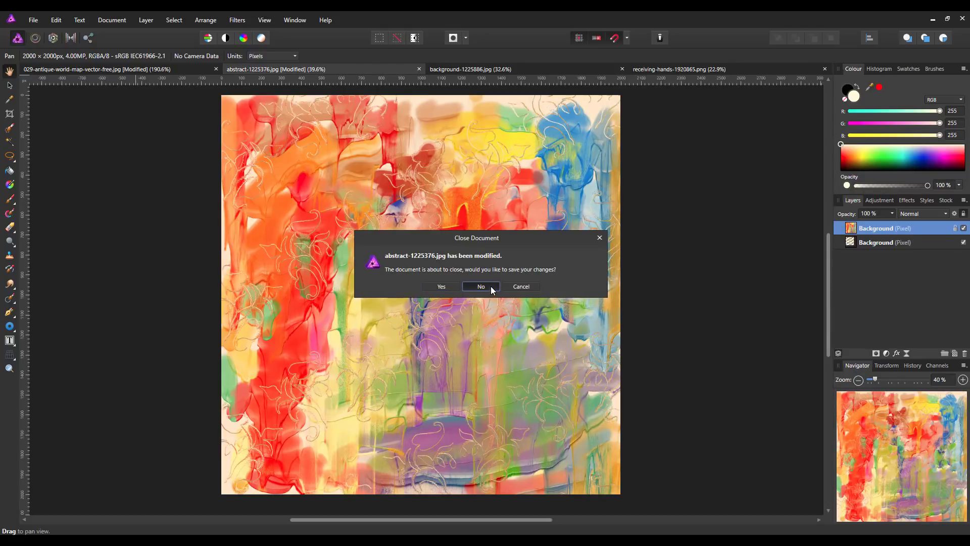
{"action": "left_click", "coordinate": [377, 71]}
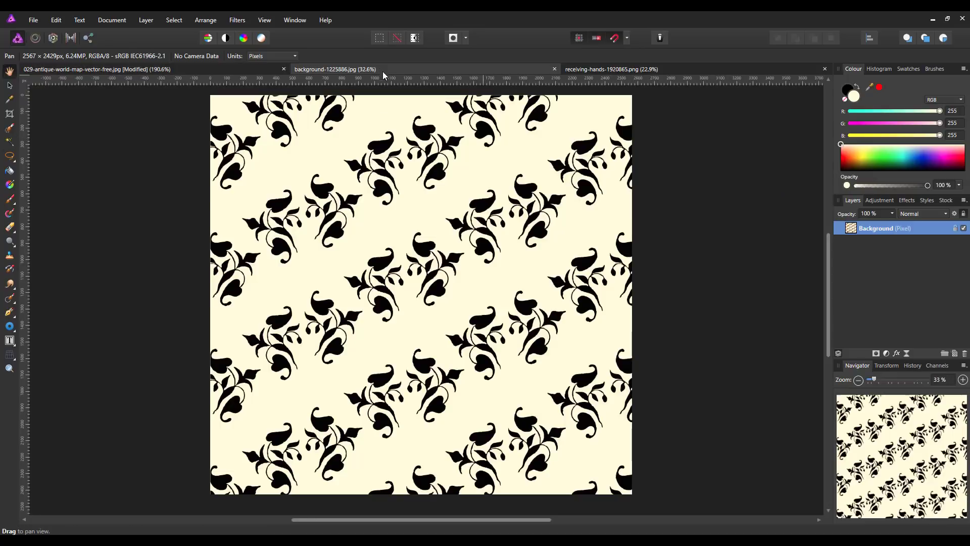
{"action": "left_click", "coordinate": [554, 68]}
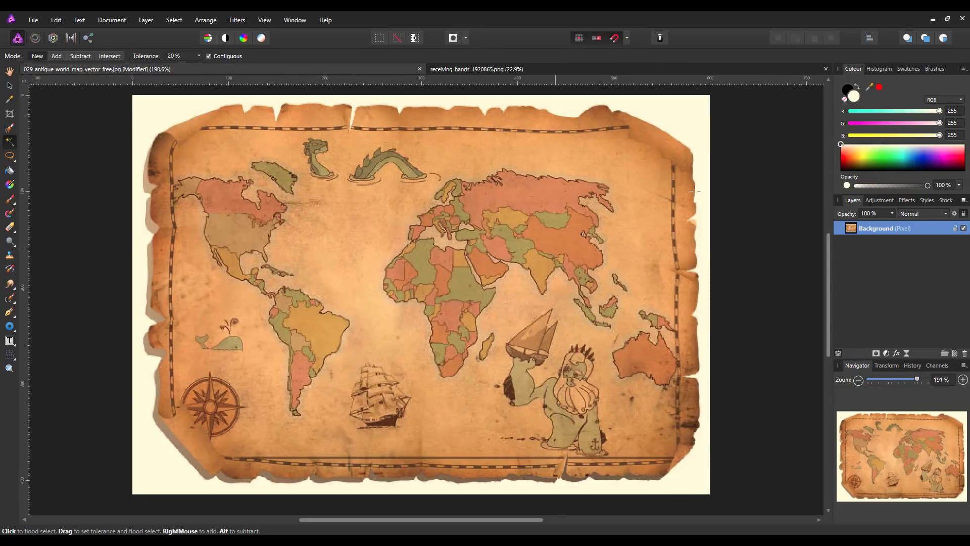
{"action": "left_click", "coordinate": [717, 73]}
{"action": "key", "text": "h"}
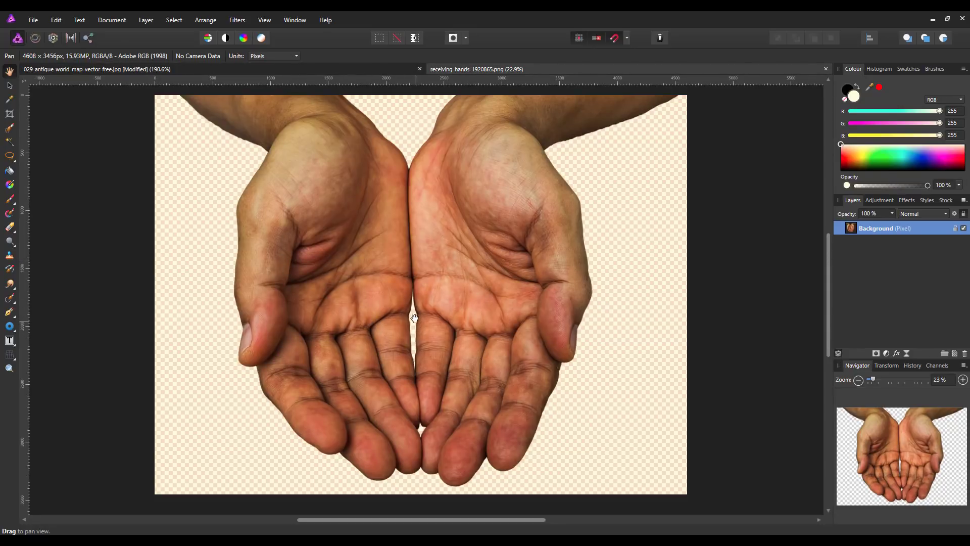
Step: In 029-antique-world-map-vector-free.jpg, flood-select the cream background around the map and invert the selection to the parchment
{"action": "left_click", "coordinate": [229, 70]}
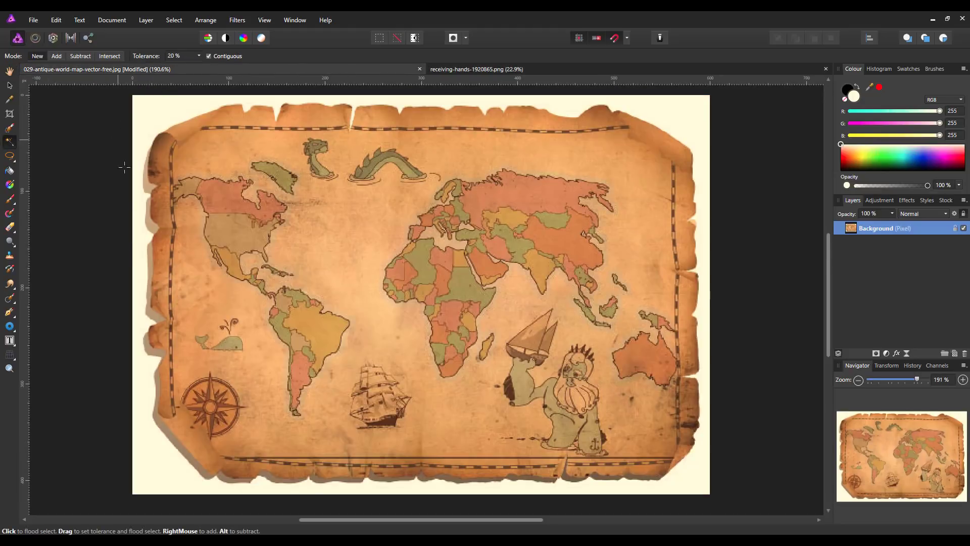
{"action": "left_click", "coordinate": [150, 109]}
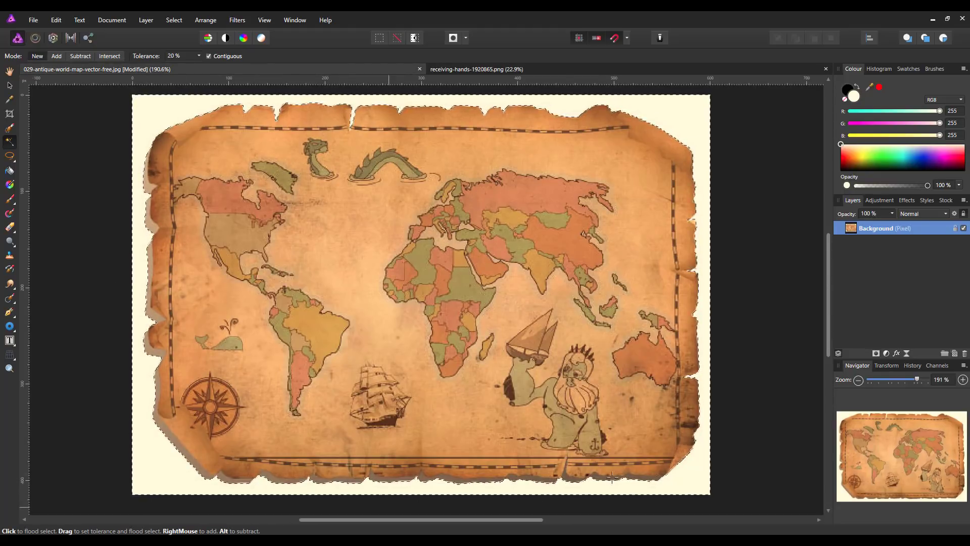
{"action": "left_click", "coordinate": [177, 20]}
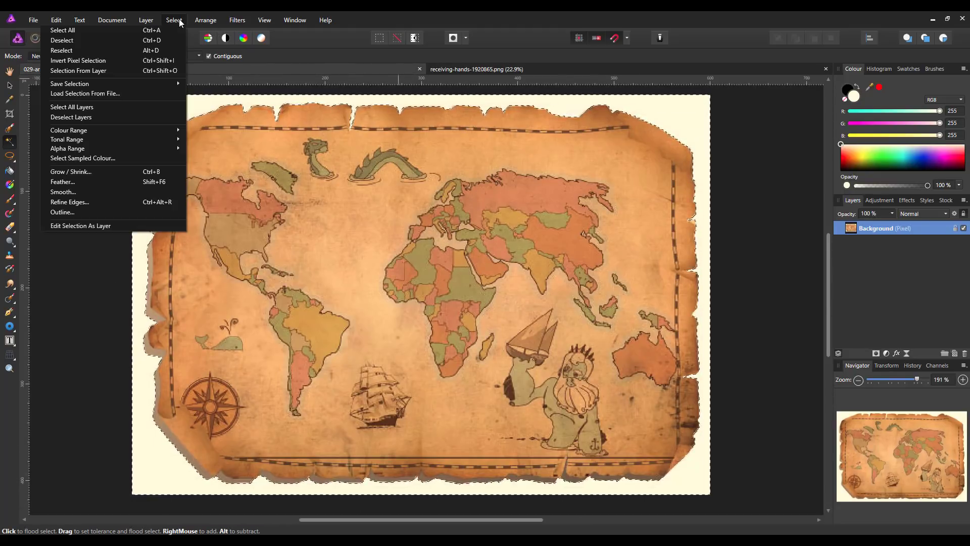
{"action": "left_click", "coordinate": [111, 61]}
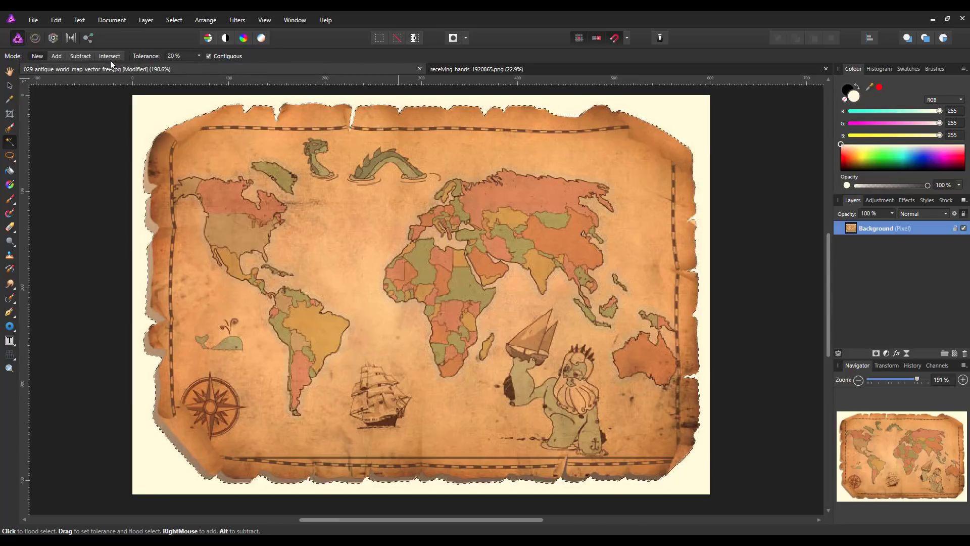
Step: Copy the selected map parchment and paste it into receiving-hands-1920865.png
{"action": "left_click", "coordinate": [57, 20]}
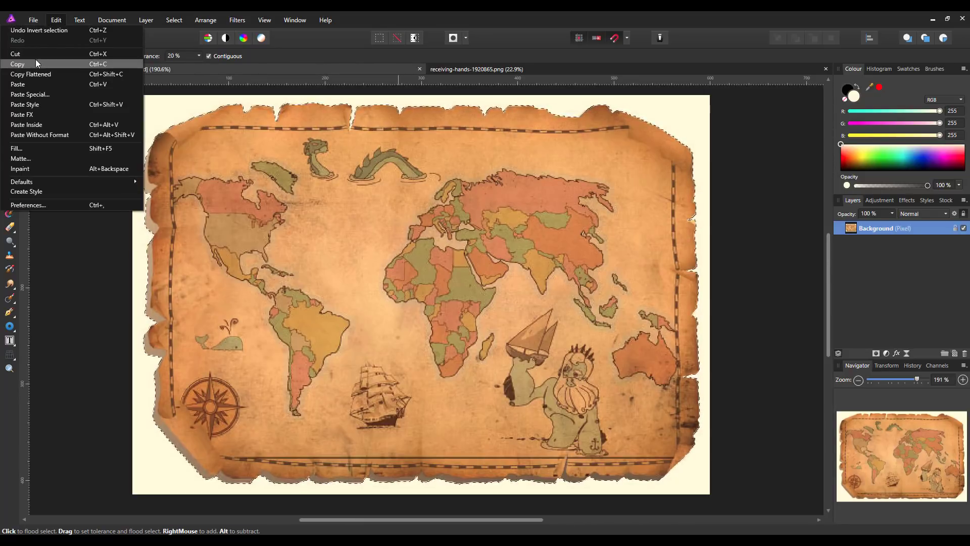
{"action": "left_click", "coordinate": [18, 65]}
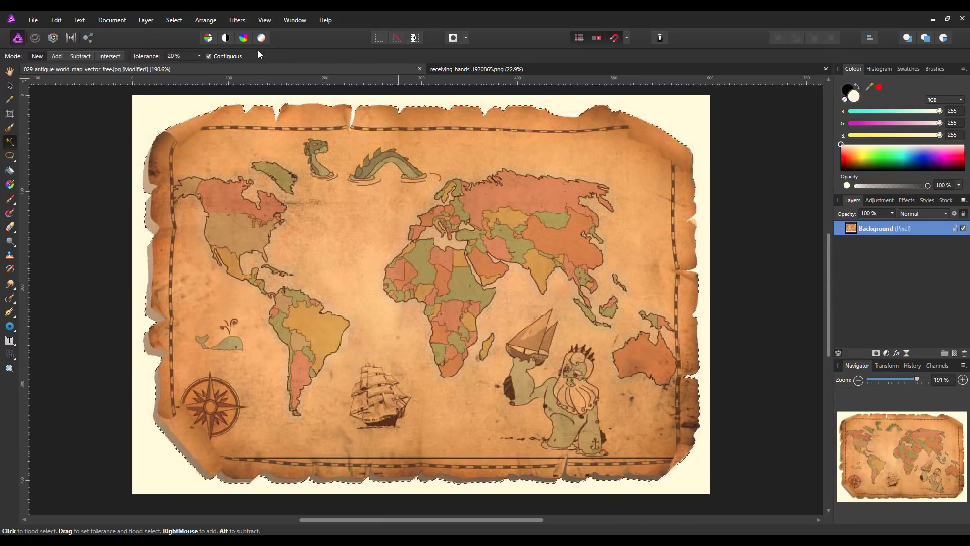
{"action": "left_click", "coordinate": [520, 70]}
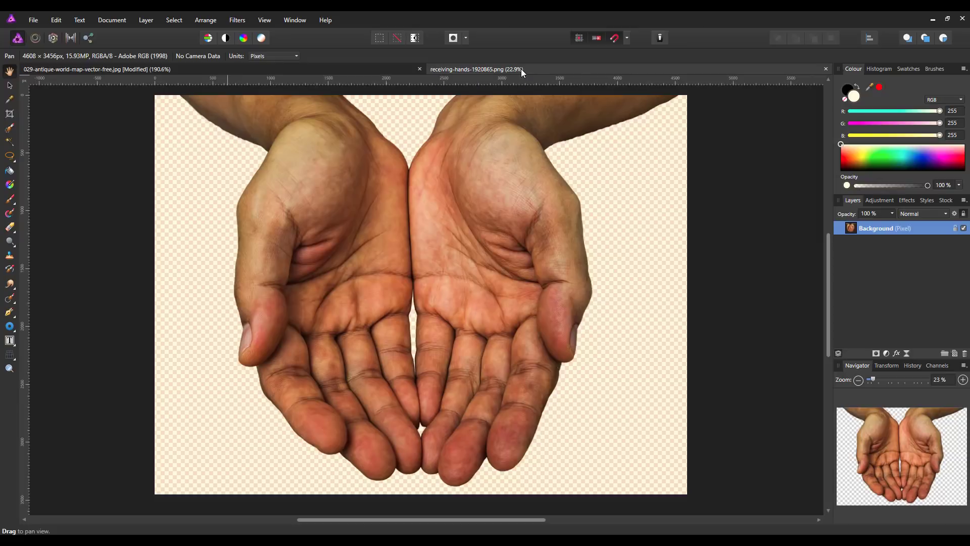
{"action": "left_click", "coordinate": [56, 20]}
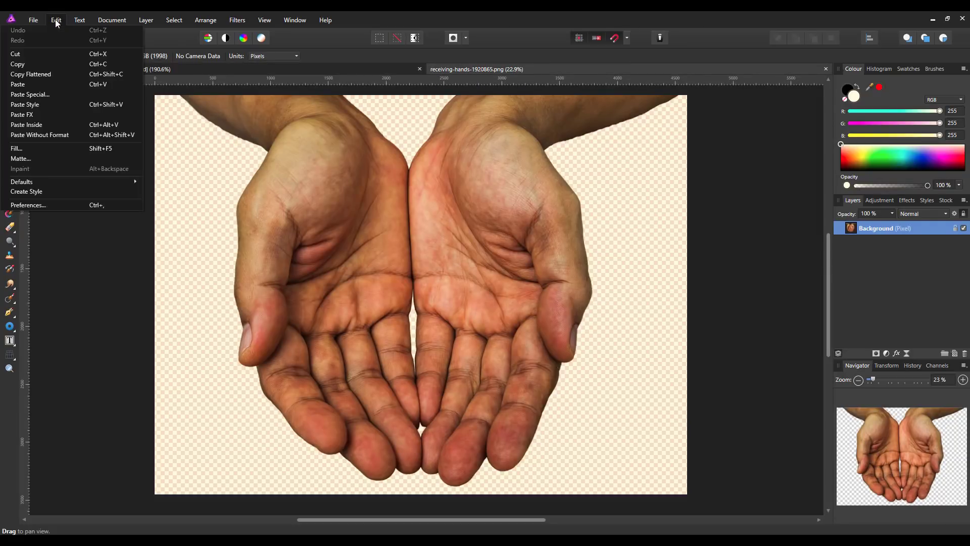
{"action": "left_click", "coordinate": [20, 85]}
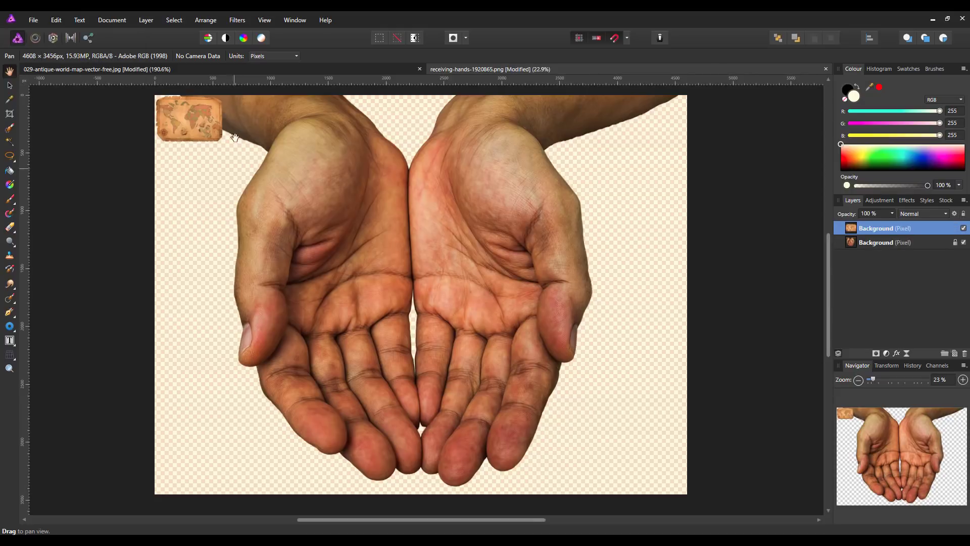
Step: Move the pasted map onto the hands and enlarge it to about 2750 px wide, centred over the palms
{"action": "left_click", "coordinate": [9, 85]}
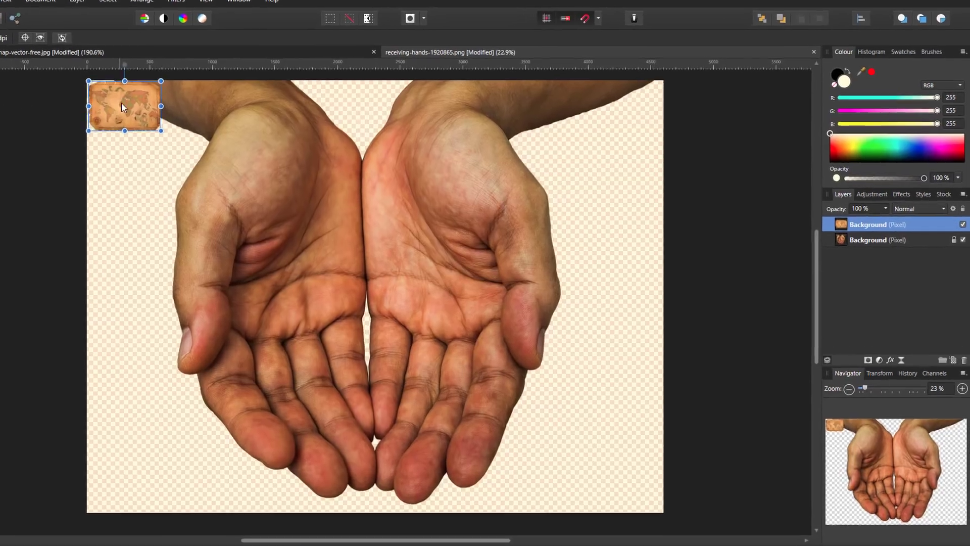
{"action": "left_click_drag", "start_coordinate": [185, 112], "coordinate": [416, 285]}
{"action": "left_click_drag", "start_coordinate": [291, 324], "coordinate": [201, 428]}
{"action": "left_click_drag", "start_coordinate": [384, 335], "coordinate": [369, 316]}
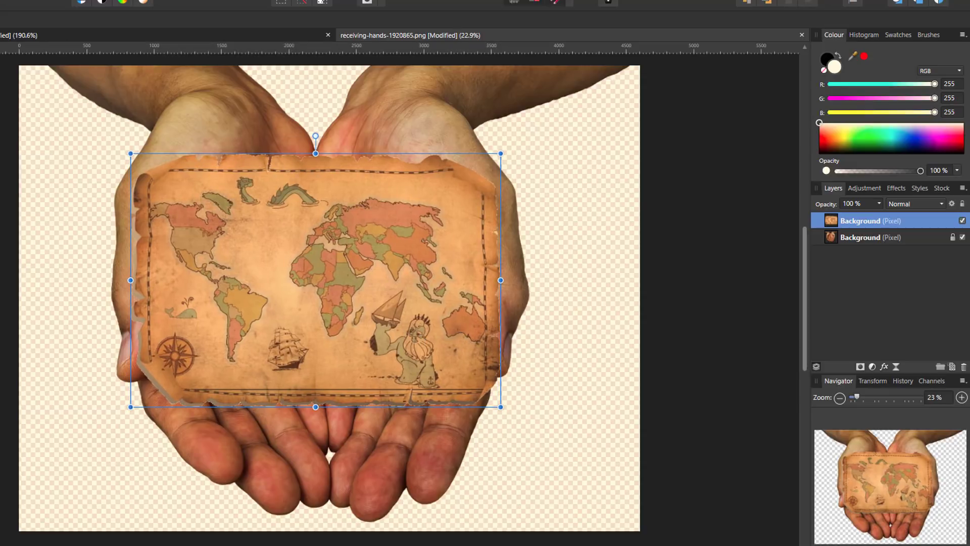
{"action": "key", "text": "h"}
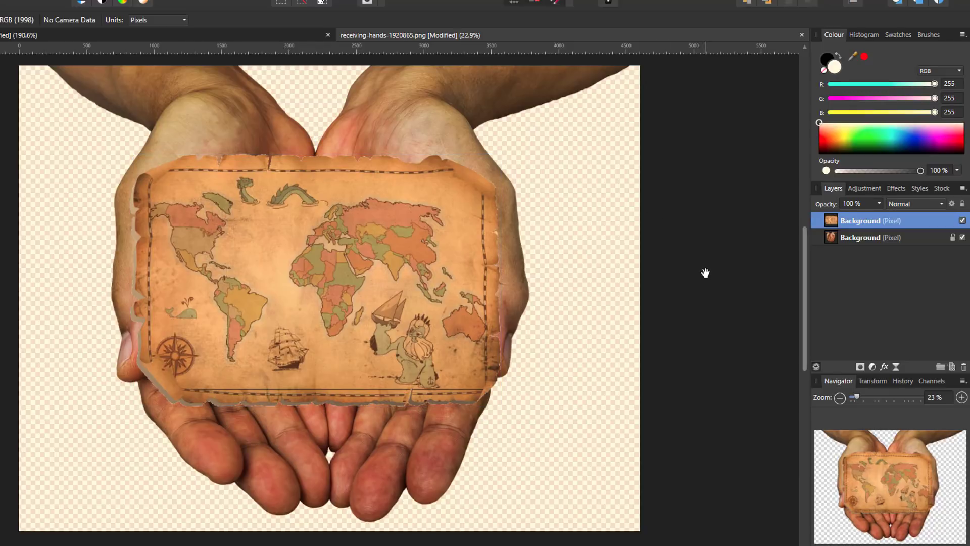
Step: Duplicate the map layer three times
{"action": "right_click", "coordinate": [899, 221]}
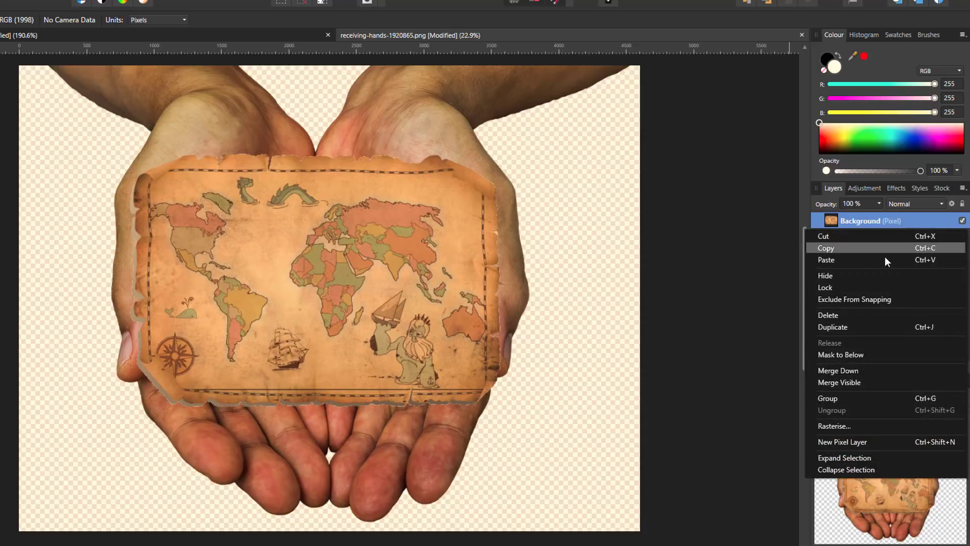
{"action": "left_click", "coordinate": [849, 326]}
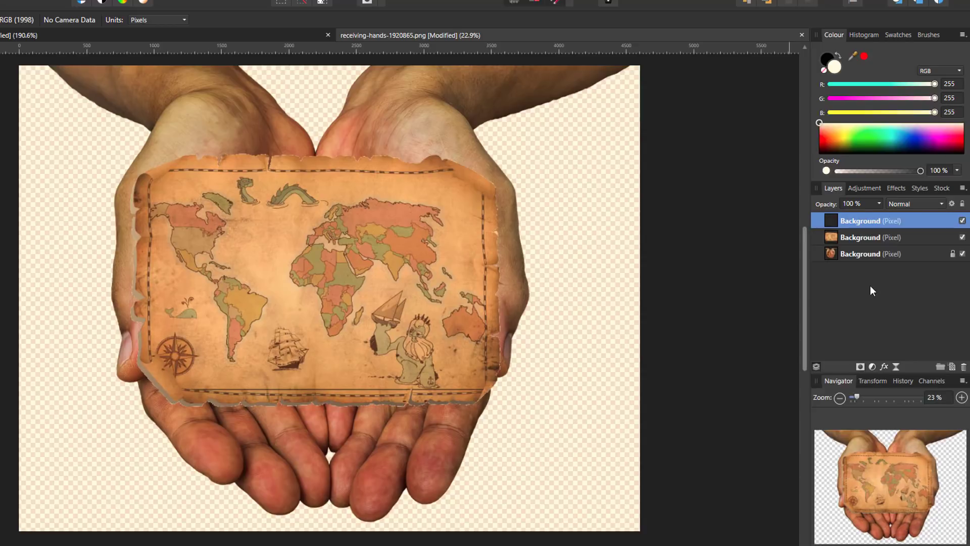
{"action": "right_click", "coordinate": [881, 222]}
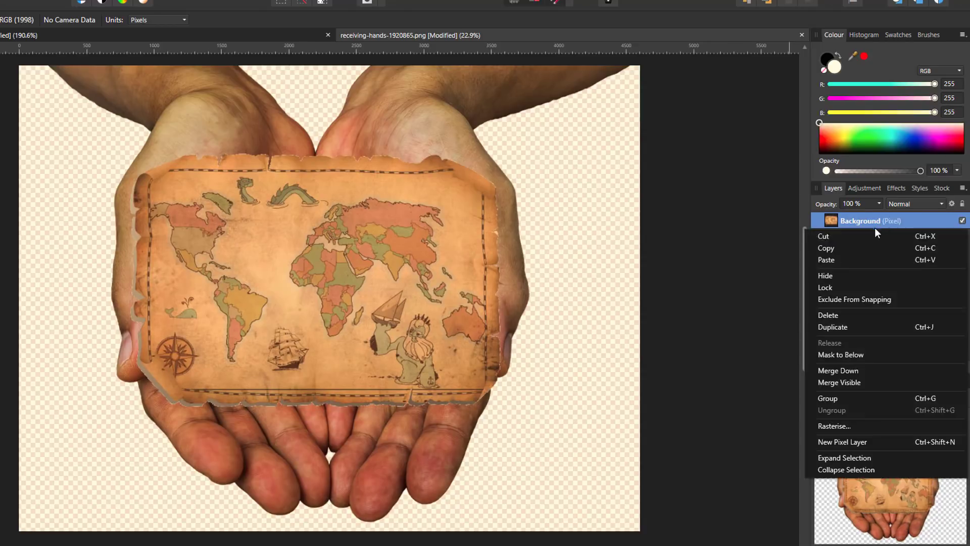
{"action": "left_click", "coordinate": [842, 328]}
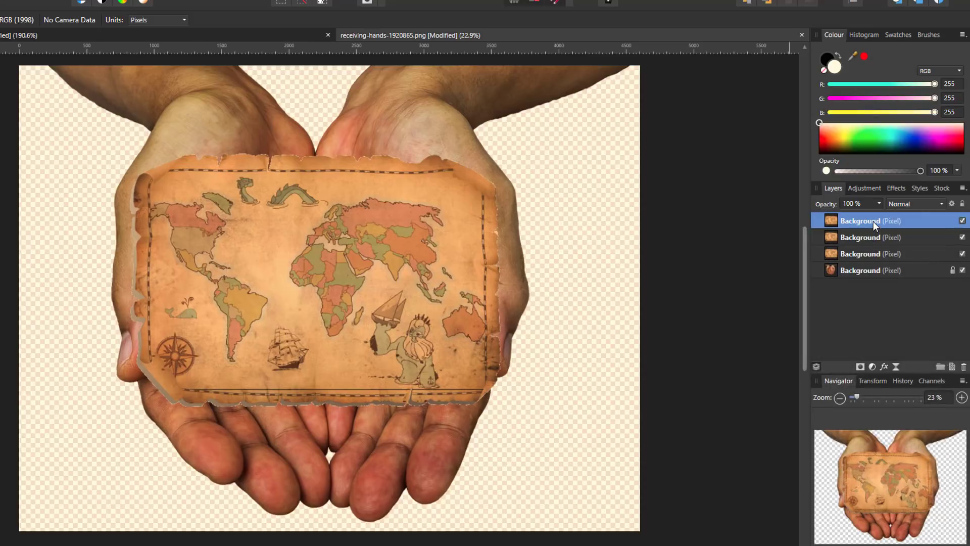
{"action": "right_click", "coordinate": [874, 221]}
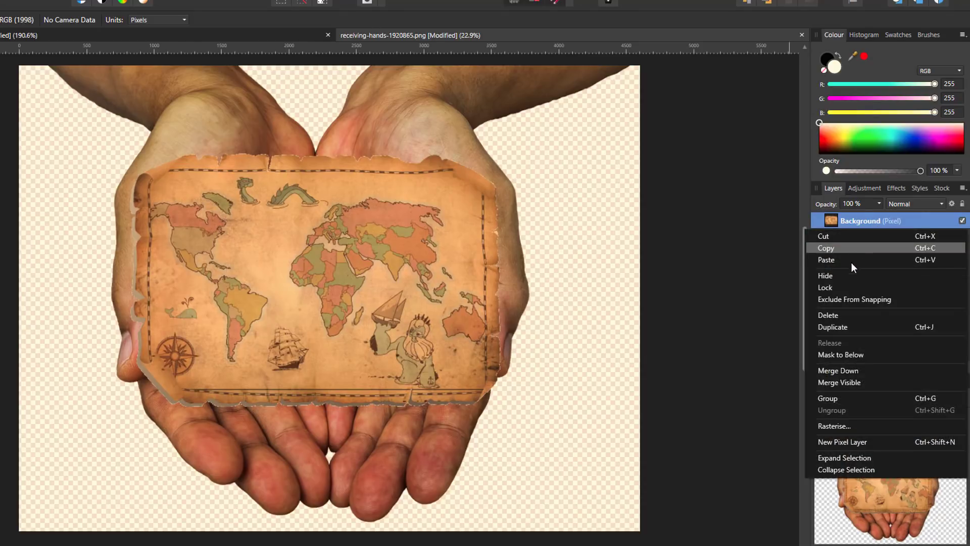
{"action": "left_click", "coordinate": [844, 326]}
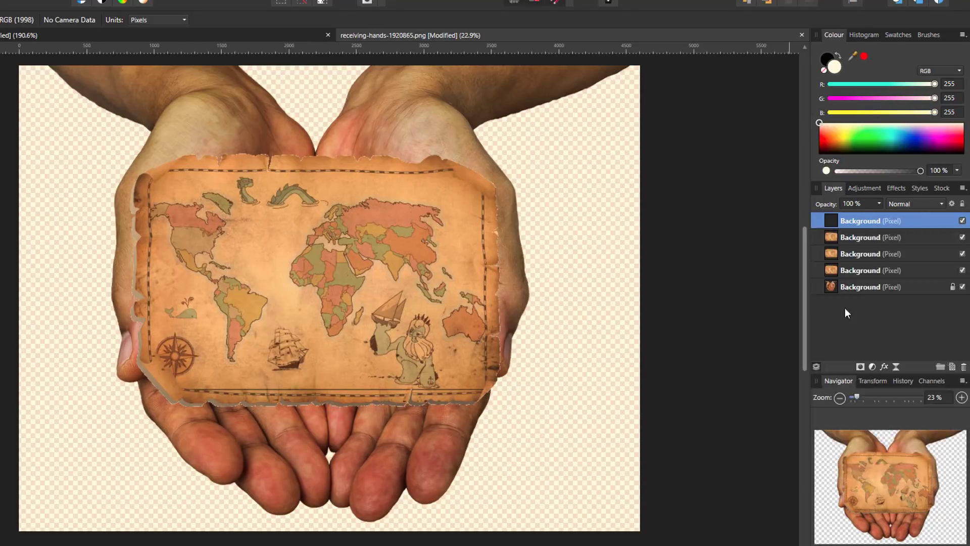
Step: Rename the lowest map layer "normal" and the map layer directly above it "displace below"
{"action": "double_click", "coordinate": [873, 272]}
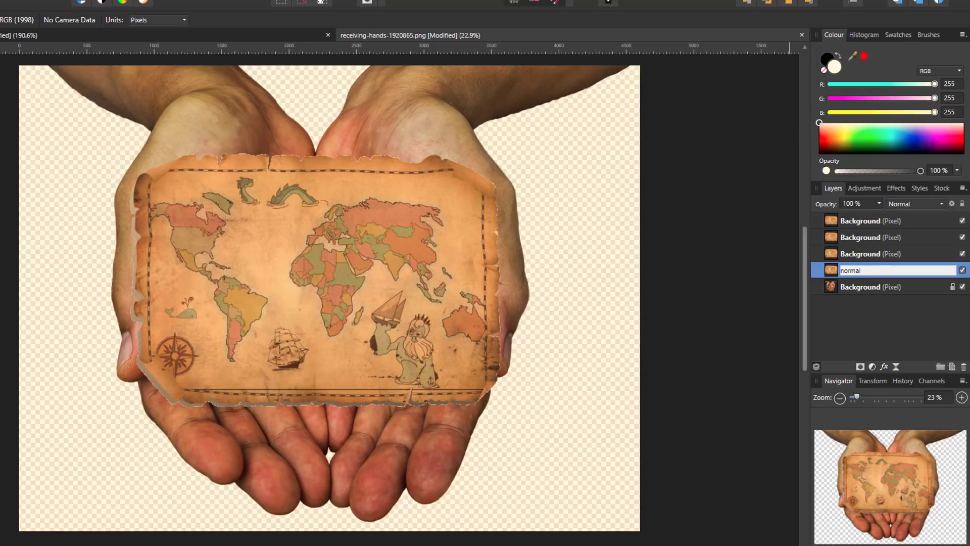
{"action": "key", "text": "Return"}
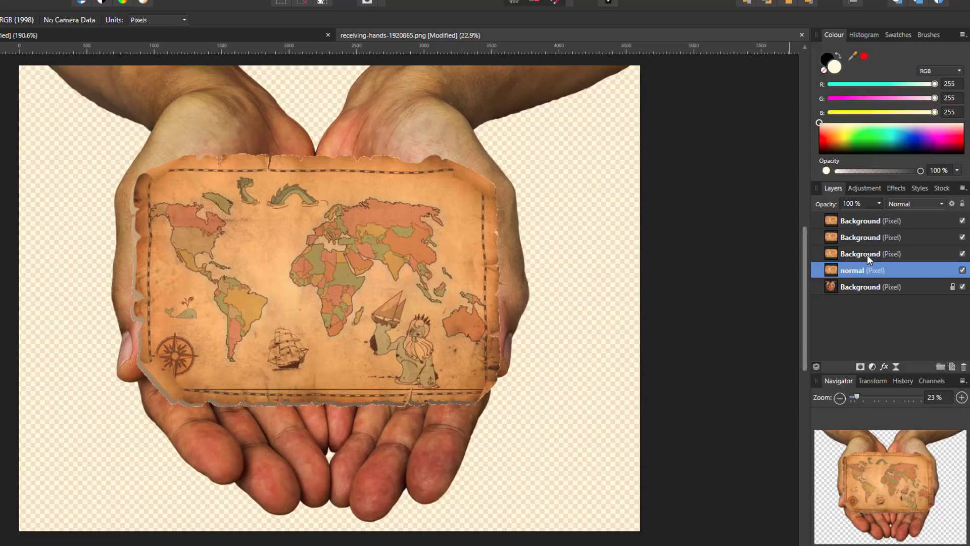
{"action": "left_click", "coordinate": [867, 254]}
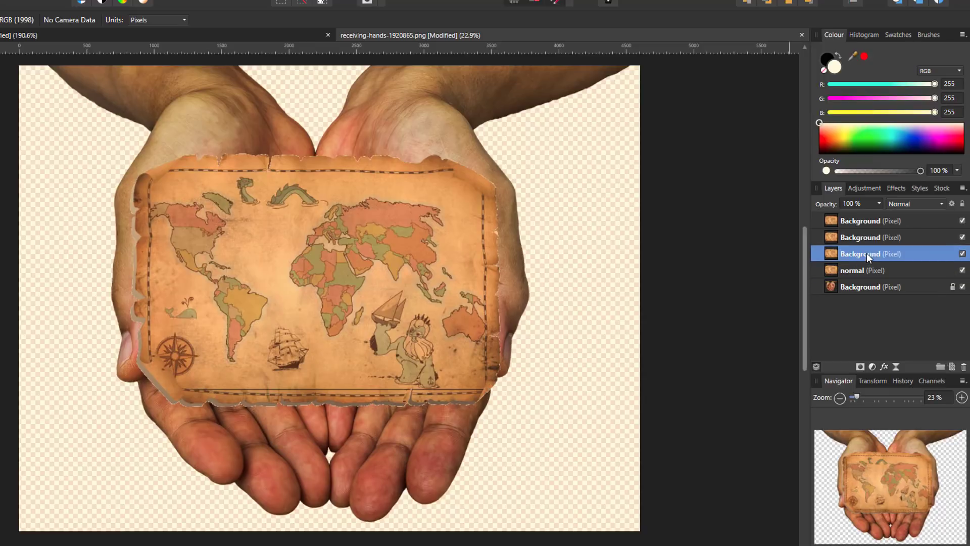
{"action": "double_click", "coordinate": [866, 253]}
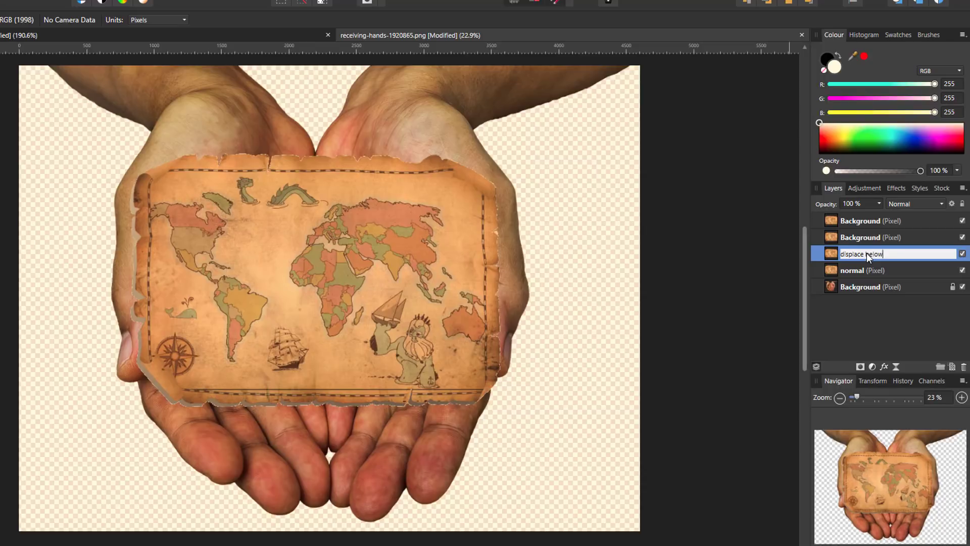
{"action": "key", "text": "Return"}
Step: Rename the two remaining map layers, naming the lower one "displace map" and the topmost one "displace live"
{"action": "left_click", "coordinate": [872, 237]}
{"action": "double_click", "coordinate": [871, 237]}
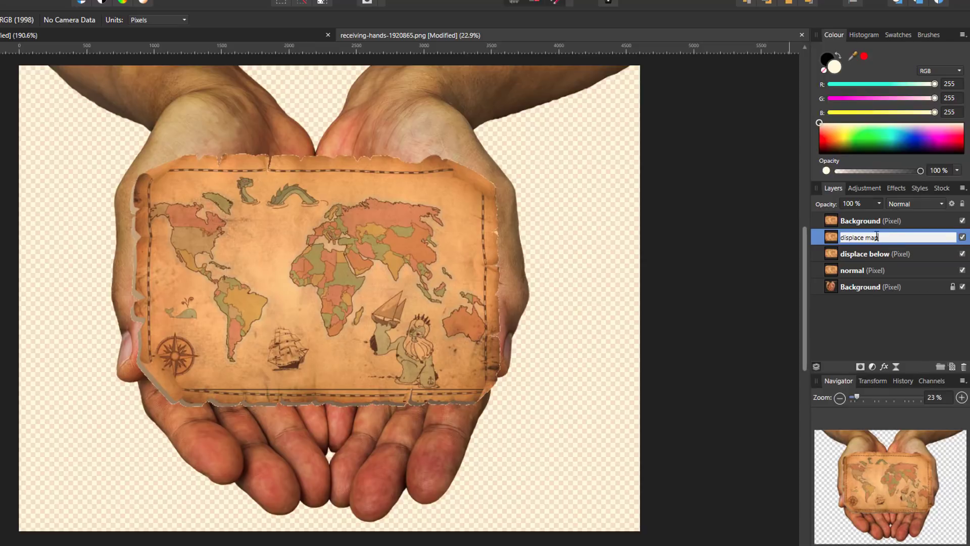
{"action": "key", "text": "Return"}
{"action": "double_click", "coordinate": [860, 223]}
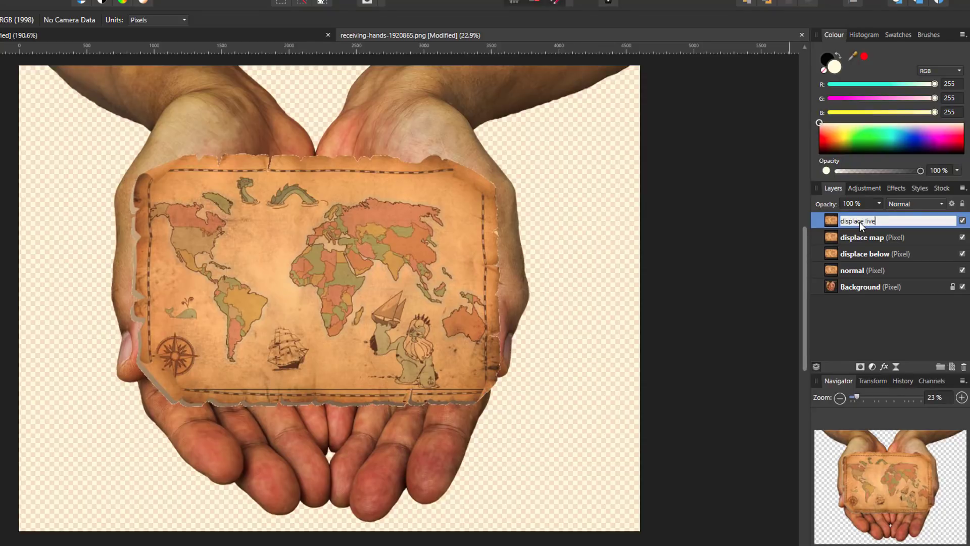
{"action": "type", "text": "displace live"}
{"action": "key", "text": "Return"}
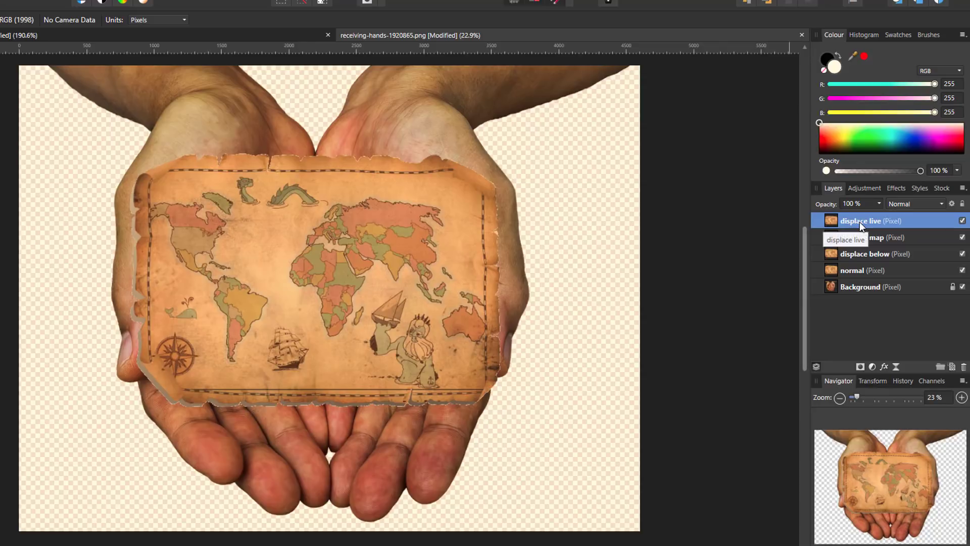
Step: Hide the displace live, displace map and displace below layers, and select the normal layer
{"action": "left_click", "coordinate": [962, 221]}
{"action": "left_click", "coordinate": [962, 237]}
{"action": "left_click", "coordinate": [962, 253]}
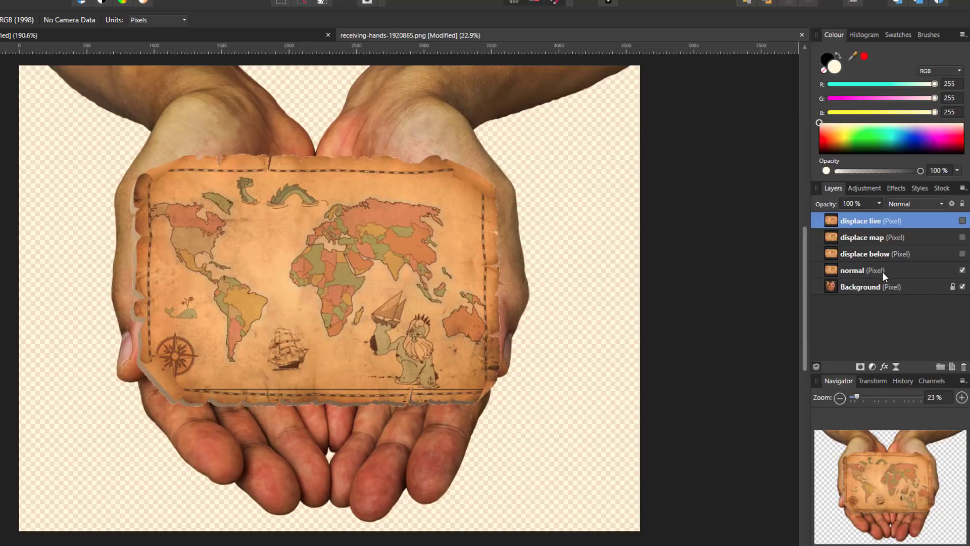
{"action": "left_click", "coordinate": [909, 270]}
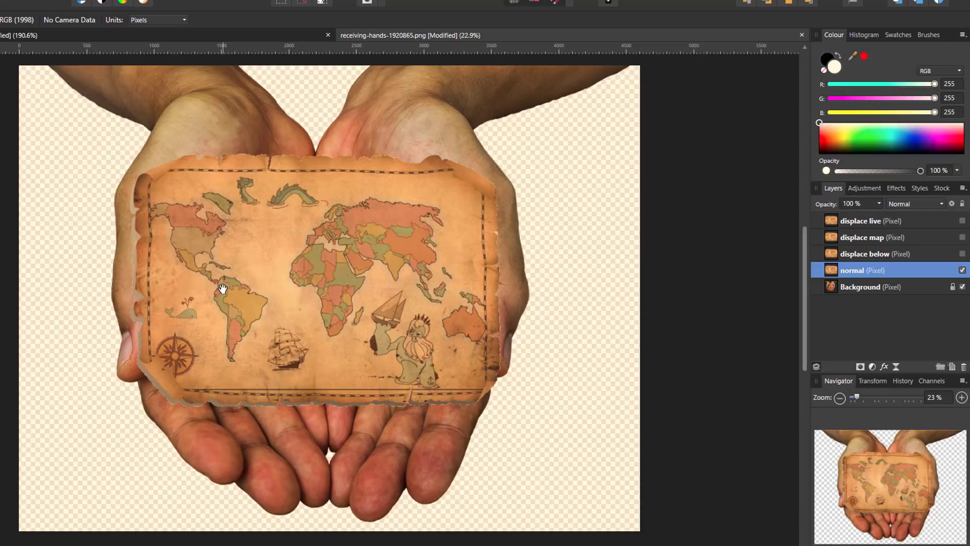
Step: Set the normal map layer's blend mode to Overlay so it blends with the hands
{"action": "scroll", "coordinate": [575, 315], "scroll_direction": "up", "scroll_amount": 2}
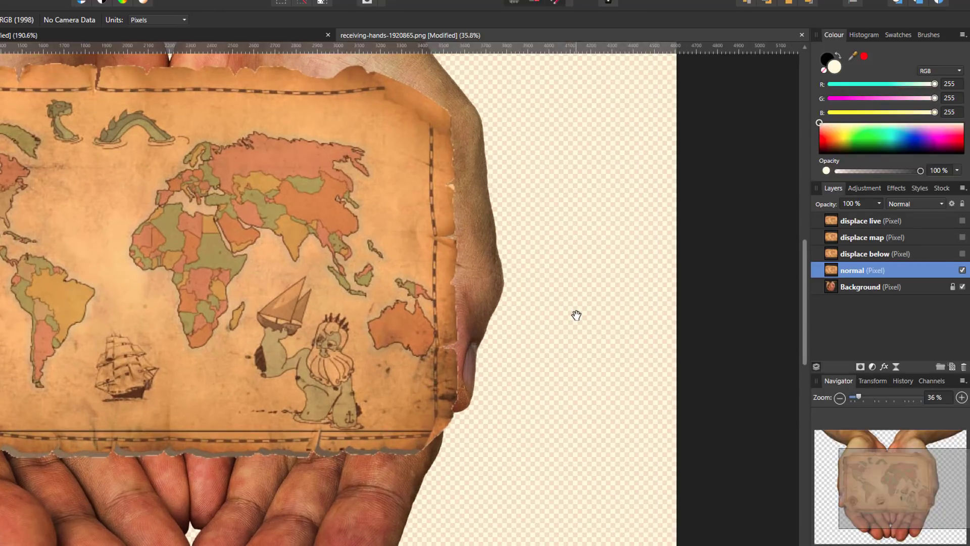
{"action": "scroll", "coordinate": [513, 535], "scroll_direction": "down", "scroll_amount": 2}
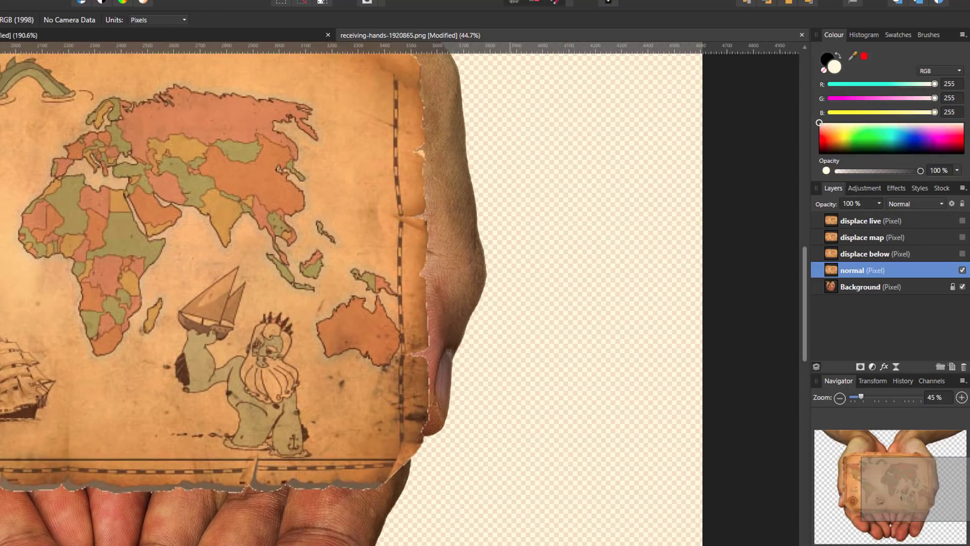
{"action": "scroll", "coordinate": [513, 534], "scroll_direction": "up", "scroll_amount": 1}
{"action": "scroll", "coordinate": [399, 293], "scroll_direction": "left", "scroll_amount": 2}
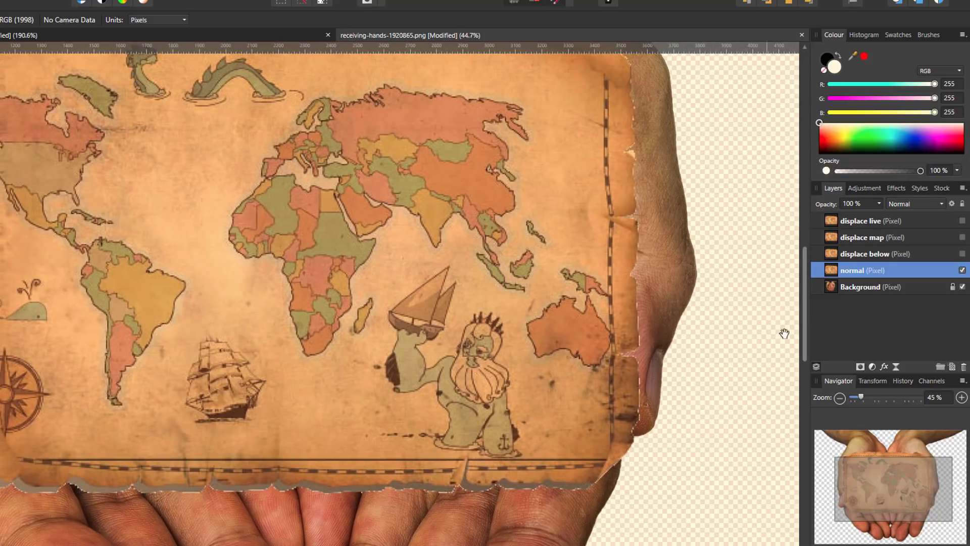
{"action": "mouse_move", "coordinate": [805, 291]}
{"action": "left_mouse_down"}
{"action": "mouse_move", "coordinate": [805, 266]}
{"action": "mouse_move", "coordinate": [808, 274]}
{"action": "left_mouse_up"}
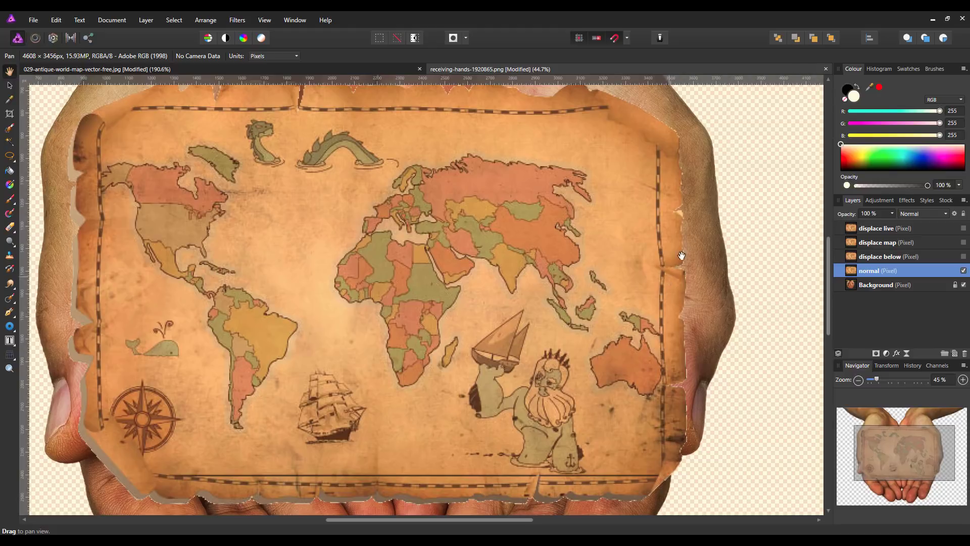
{"action": "left_click", "coordinate": [945, 213]}
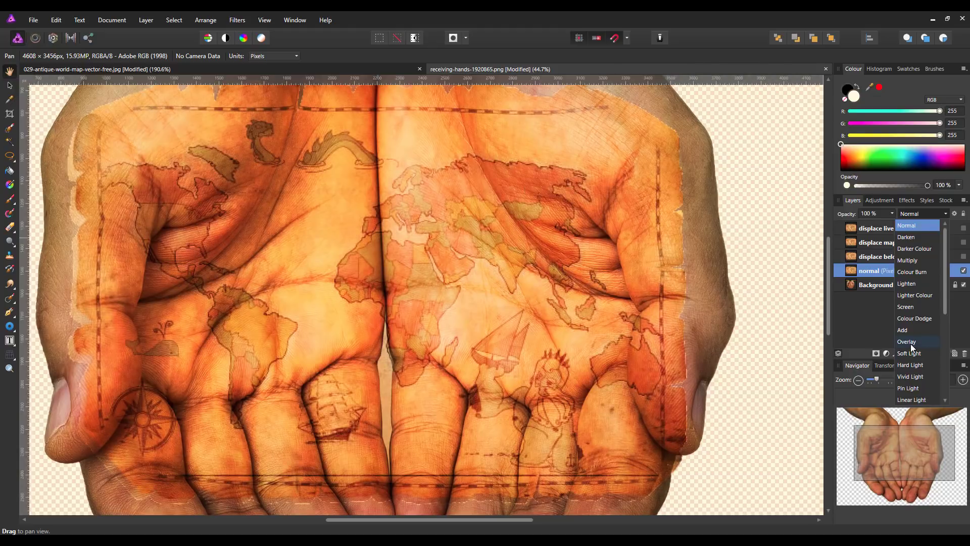
{"action": "left_click", "coordinate": [911, 344]}
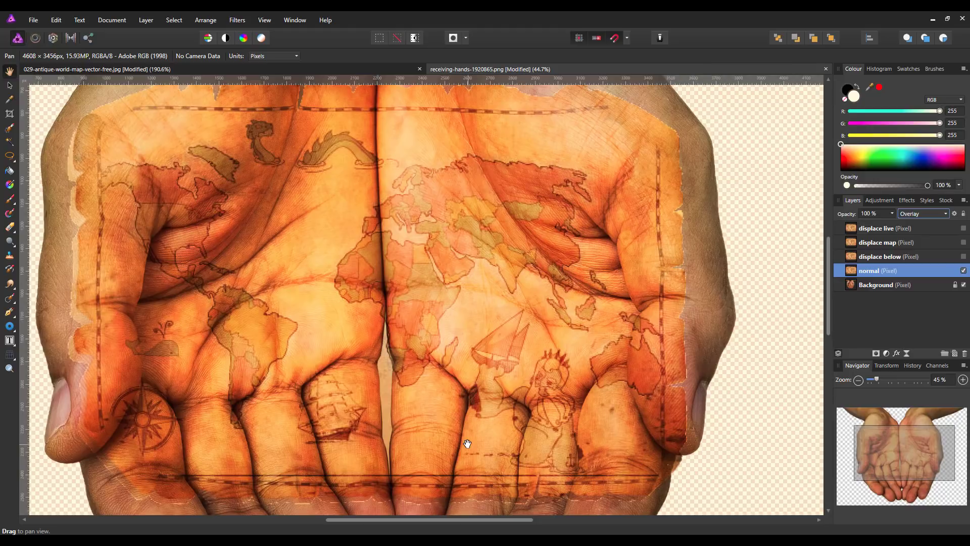
Step: Hide the normal layer, and show and select the displace below layer
{"action": "left_click", "coordinate": [964, 271]}
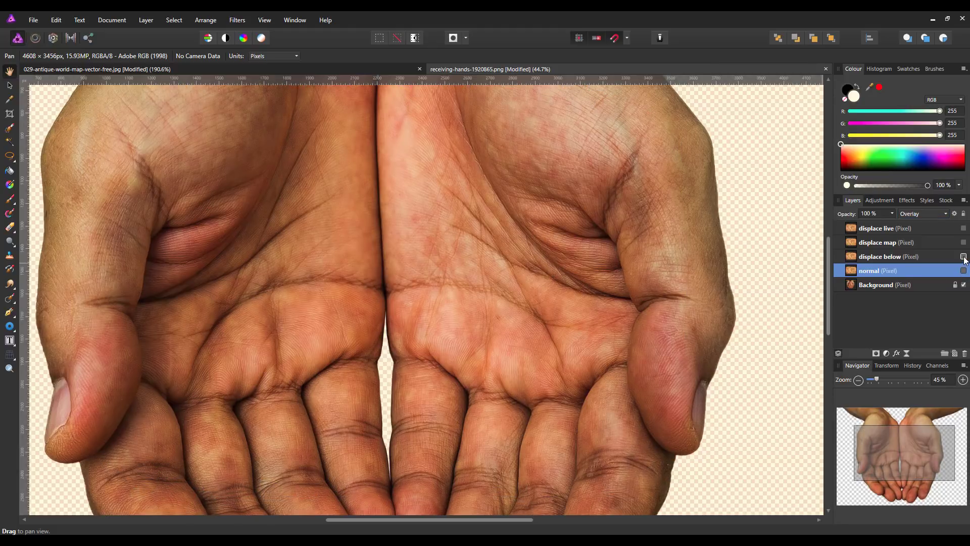
{"action": "left_click", "coordinate": [964, 257]}
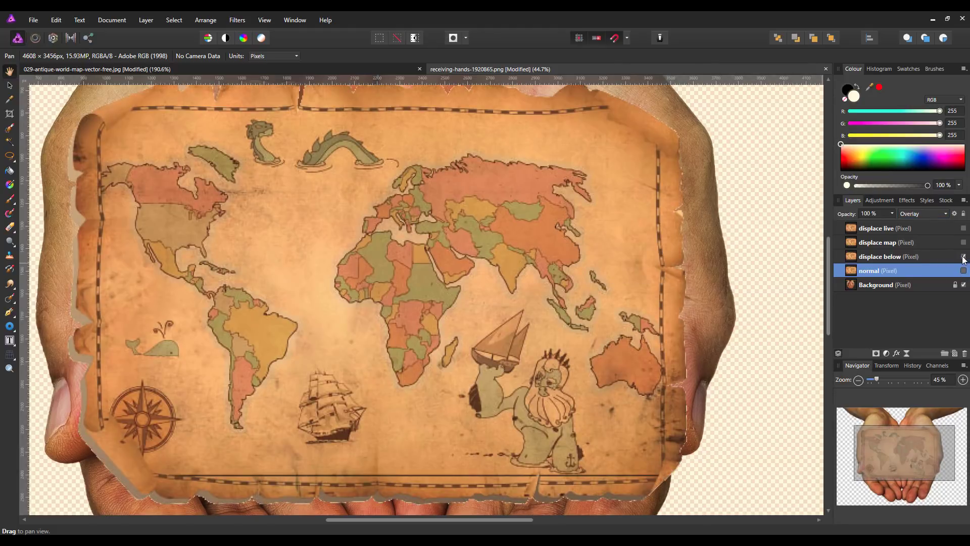
{"action": "left_click", "coordinate": [932, 256]}
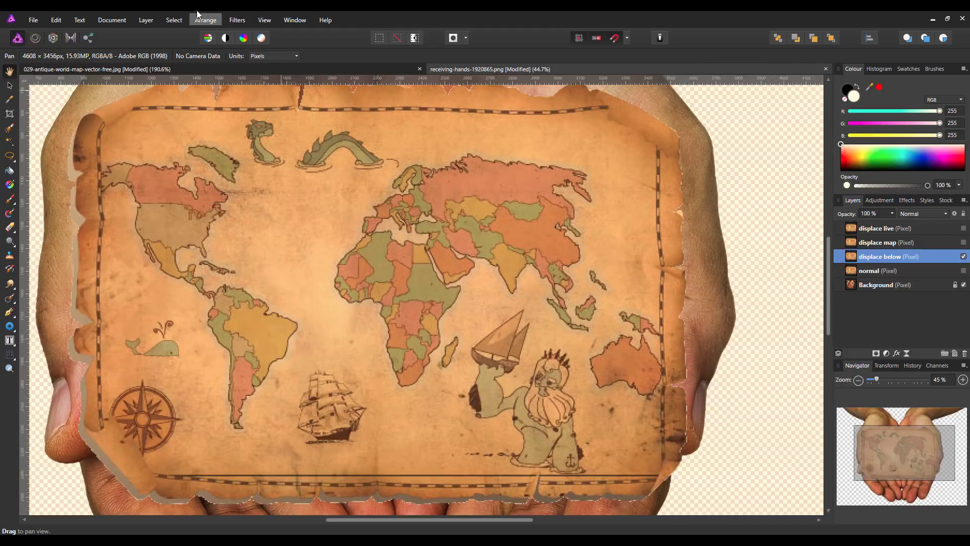
Step: Apply a Displace filter to the displace below layer, loading the map from the layers beneath with a strength of 20 px
{"action": "left_click", "coordinate": [236, 19]}
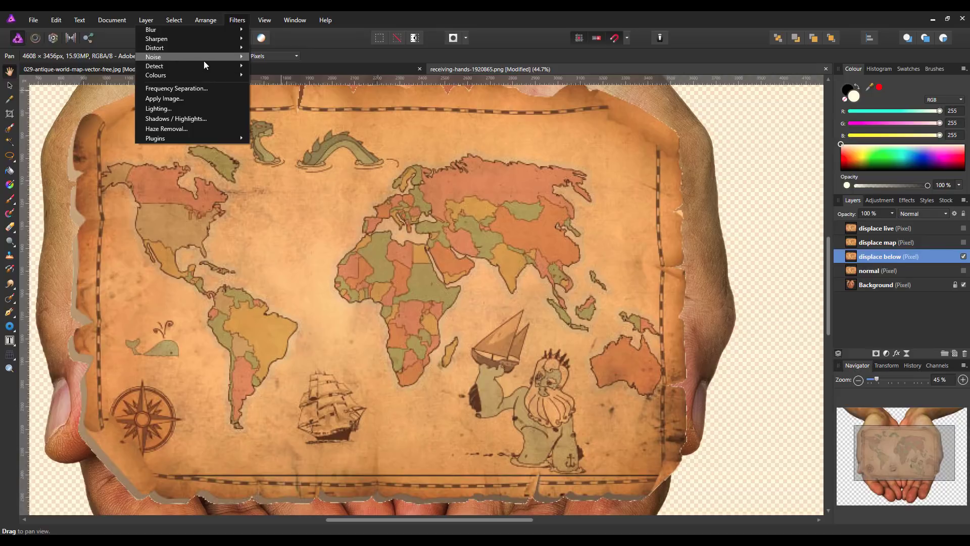
{"action": "mouse_move", "coordinate": [189, 51]}
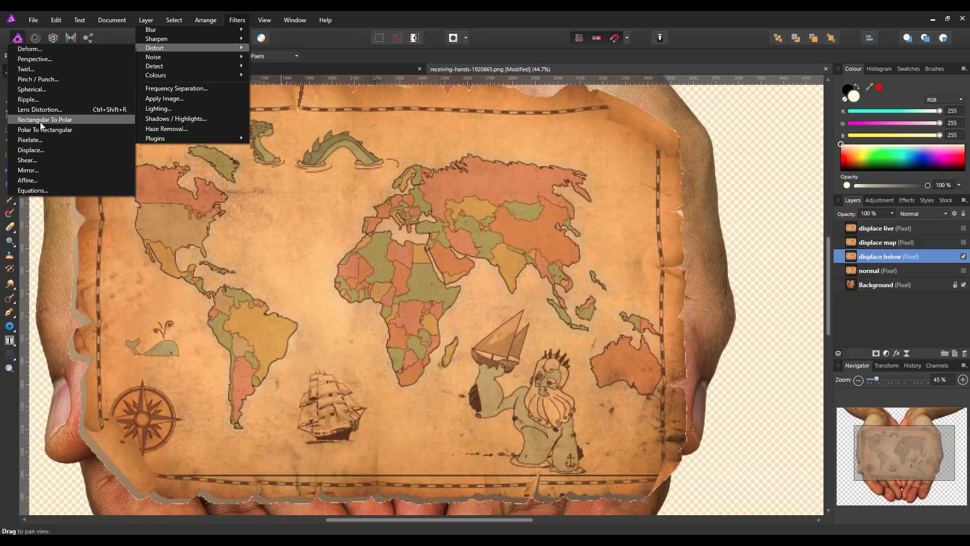
{"action": "left_click", "coordinate": [31, 150]}
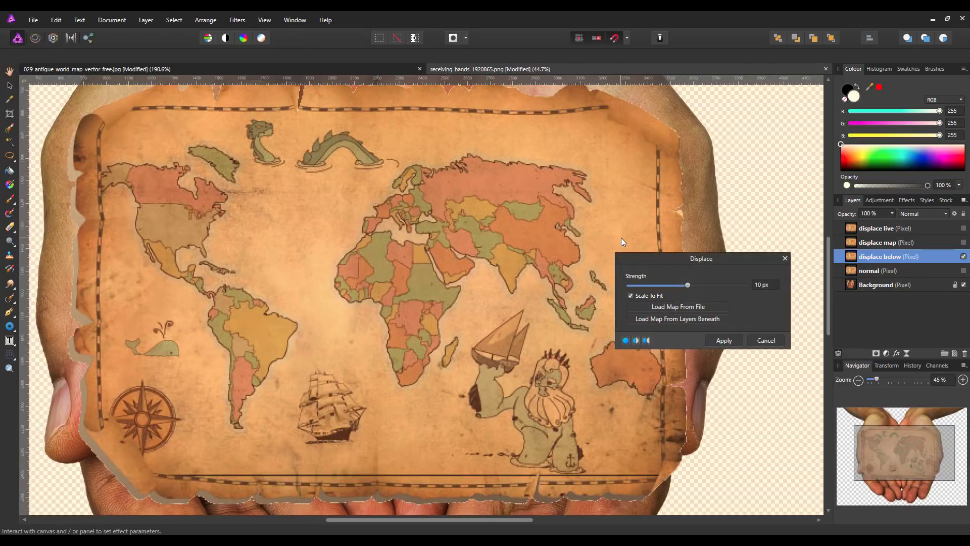
{"action": "left_click", "coordinate": [692, 322]}
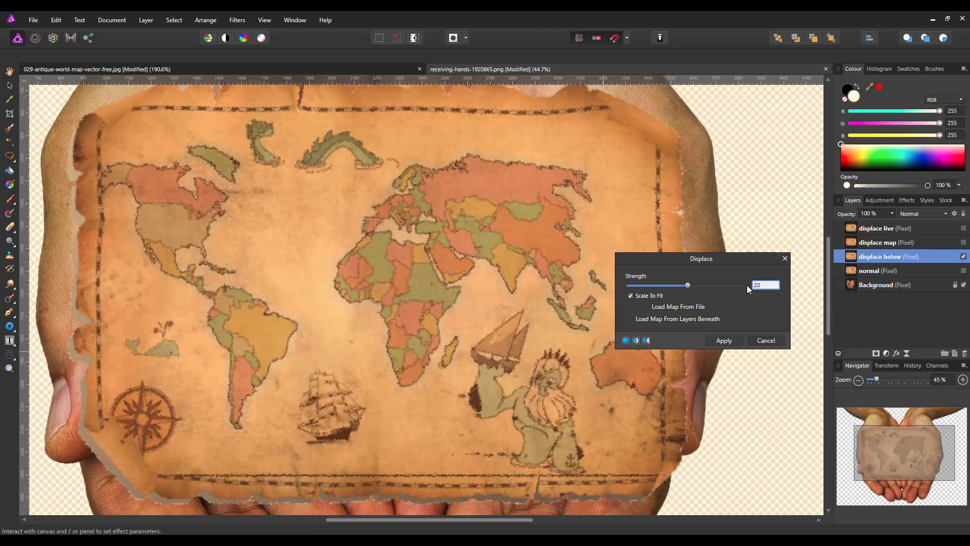
{"action": "key", "text": "Return"}
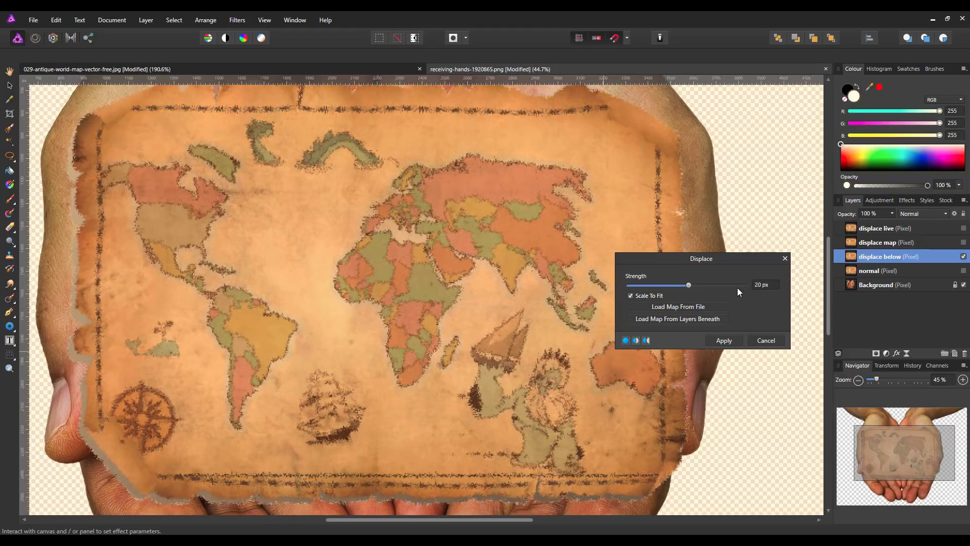
{"action": "left_click", "coordinate": [723, 341]}
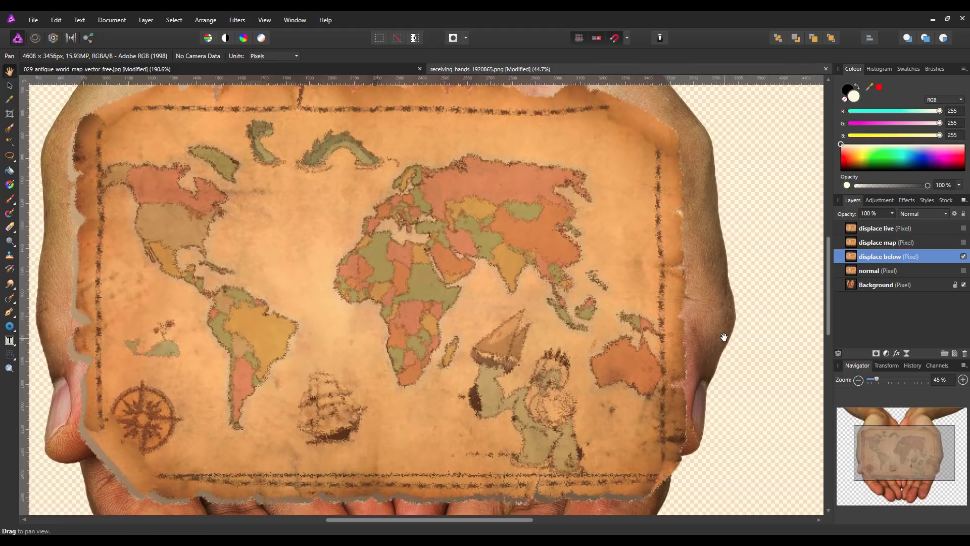
Step: Set the displace below layer's blend mode to Overlay and compare it with the normal layer by alternating their visibility
{"action": "left_click", "coordinate": [947, 213]}
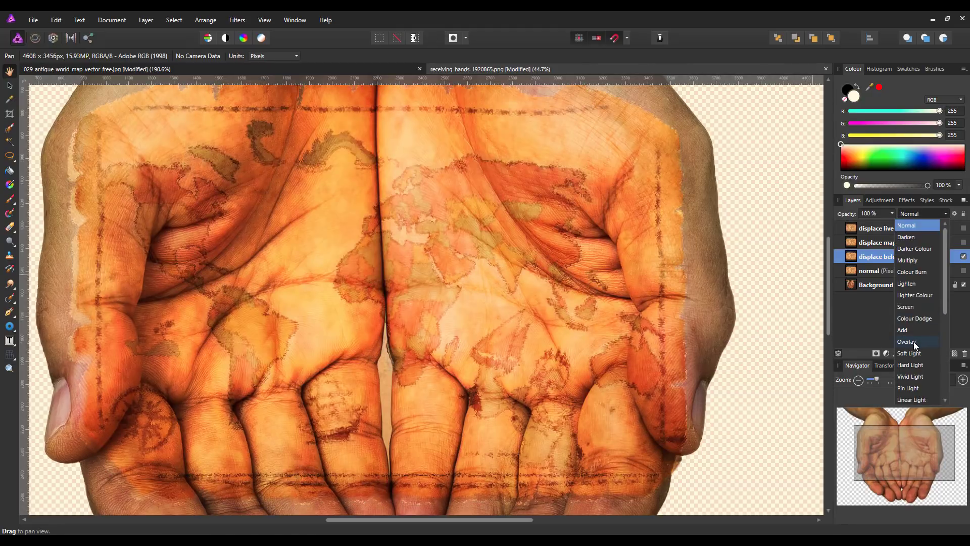
{"action": "left_click", "coordinate": [914, 341]}
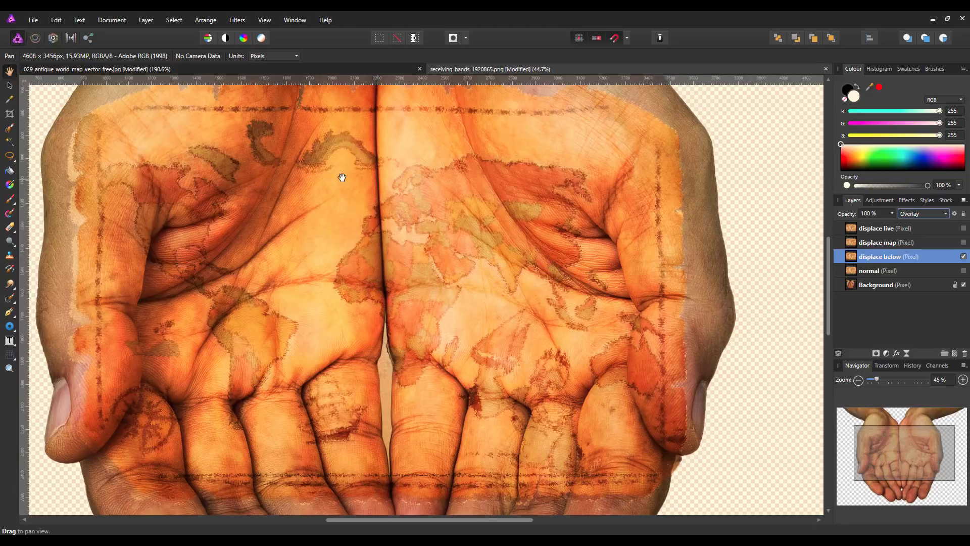
{"action": "left_click", "coordinate": [963, 257]}
{"action": "left_click", "coordinate": [965, 271]}
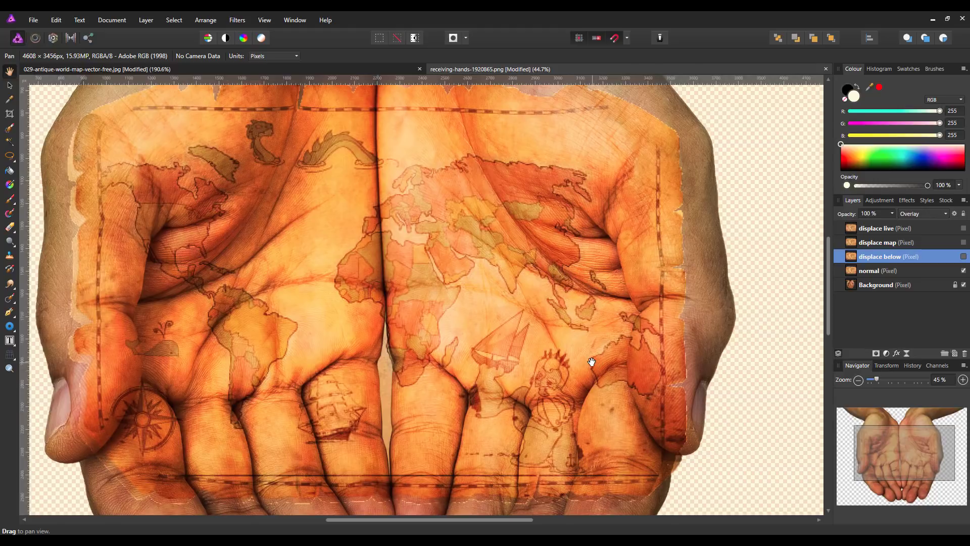
{"action": "left_click", "coordinate": [964, 270]}
{"action": "left_click", "coordinate": [963, 256]}
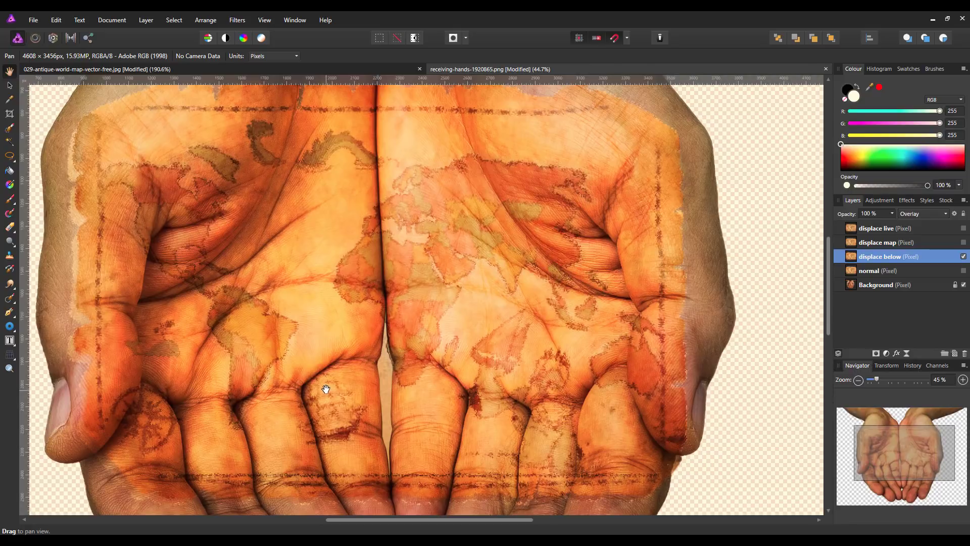
Step: Switch visibility from the displace below layer to the displace map layer, and set displace map's blend mode to Overlay
{"action": "left_click", "coordinate": [963, 257]}
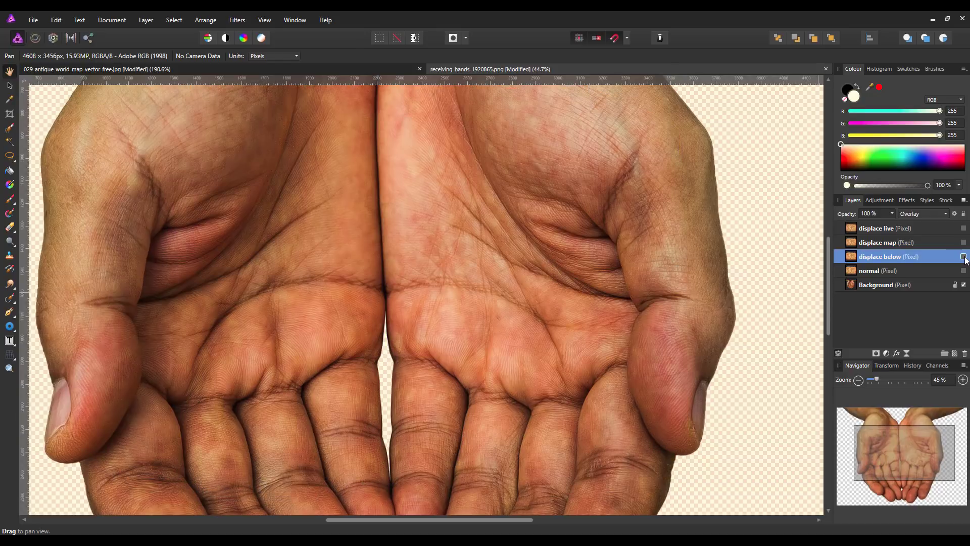
{"action": "left_click", "coordinate": [948, 243]}
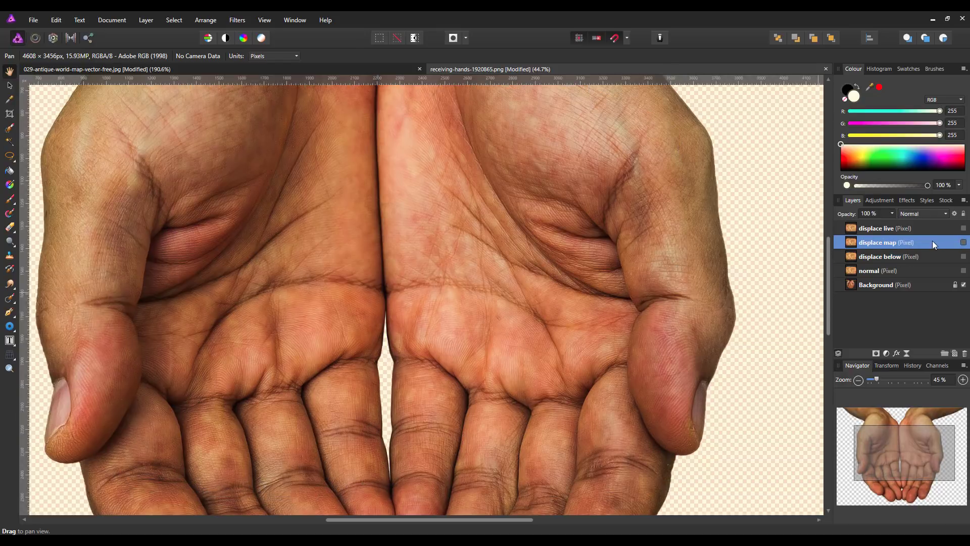
{"action": "left_click", "coordinate": [964, 242]}
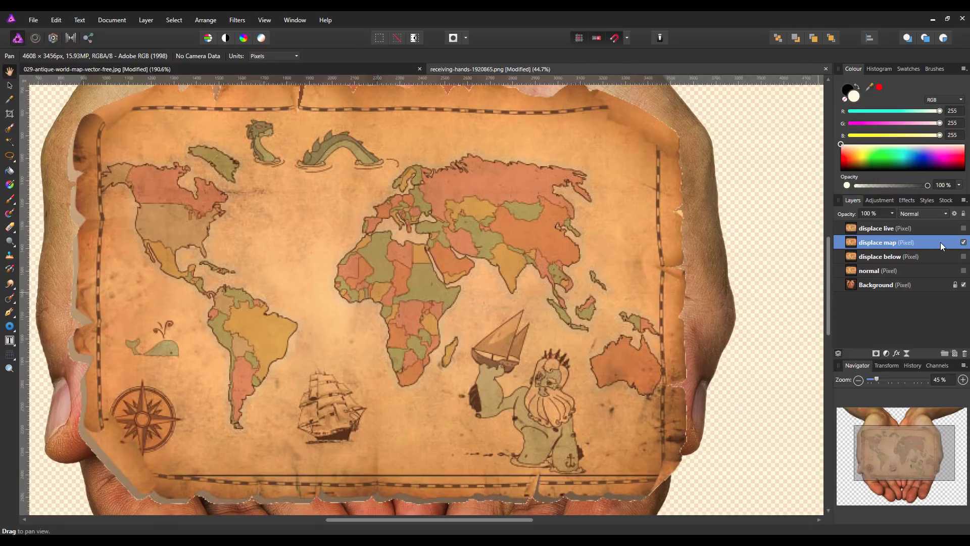
{"action": "left_click", "coordinate": [946, 212]}
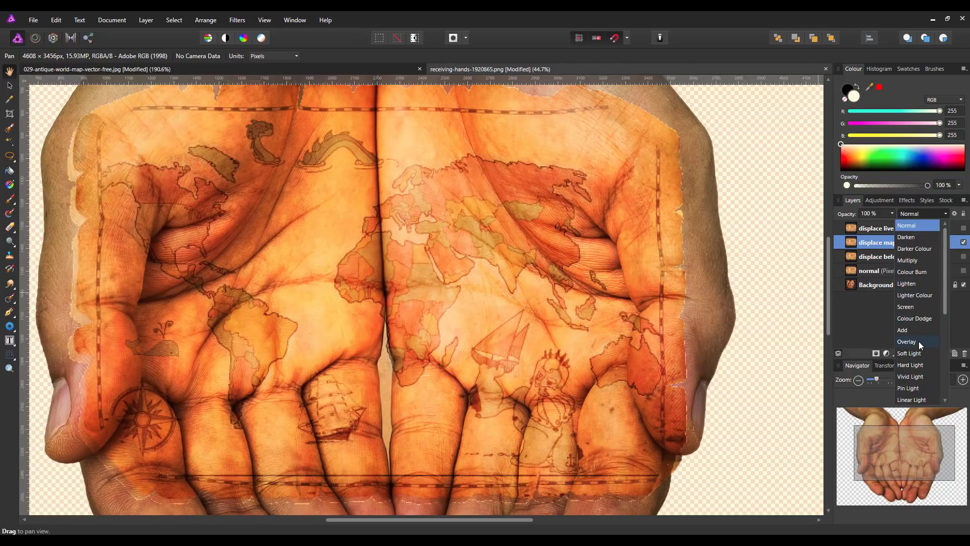
{"action": "left_click", "coordinate": [918, 342]}
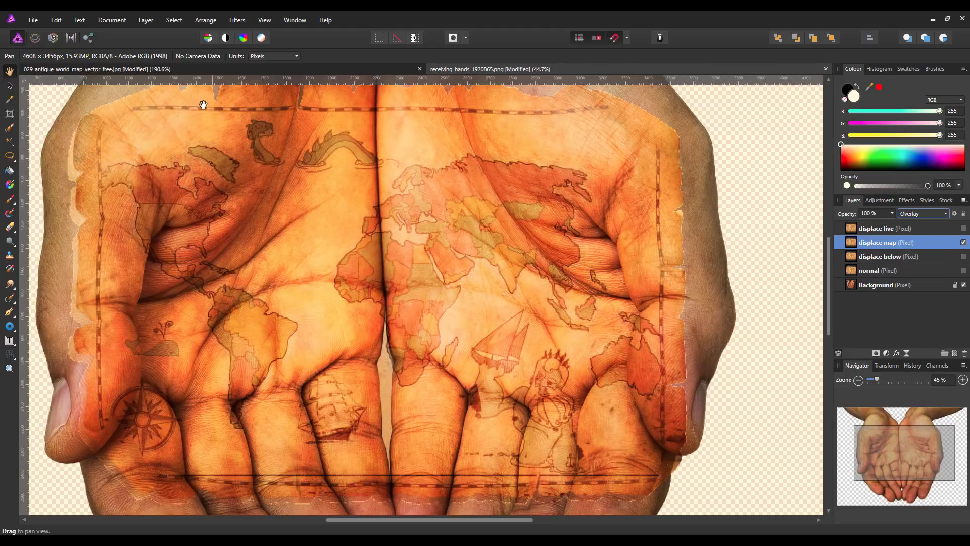
Step: Apply a Displace filter to the displace map layer, loading receiving-hands-1920865.png as the map file with a strength of 20 px
{"action": "left_click", "coordinate": [238, 19]}
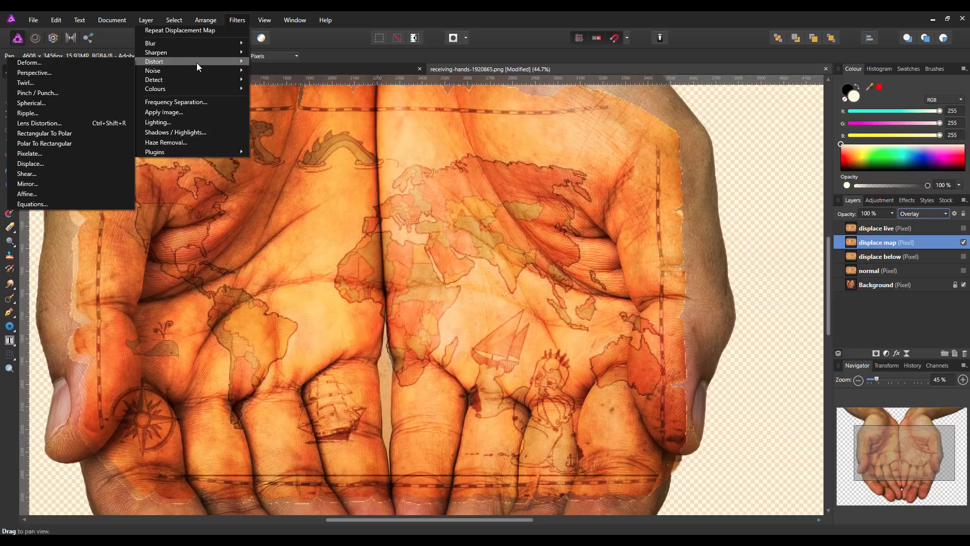
{"action": "left_click", "coordinate": [33, 163]}
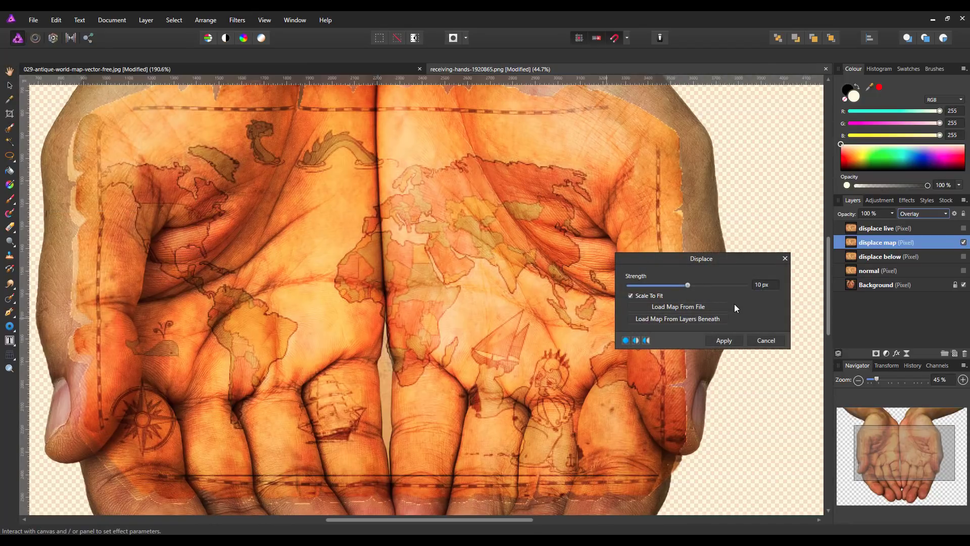
{"action": "left_click", "coordinate": [703, 308]}
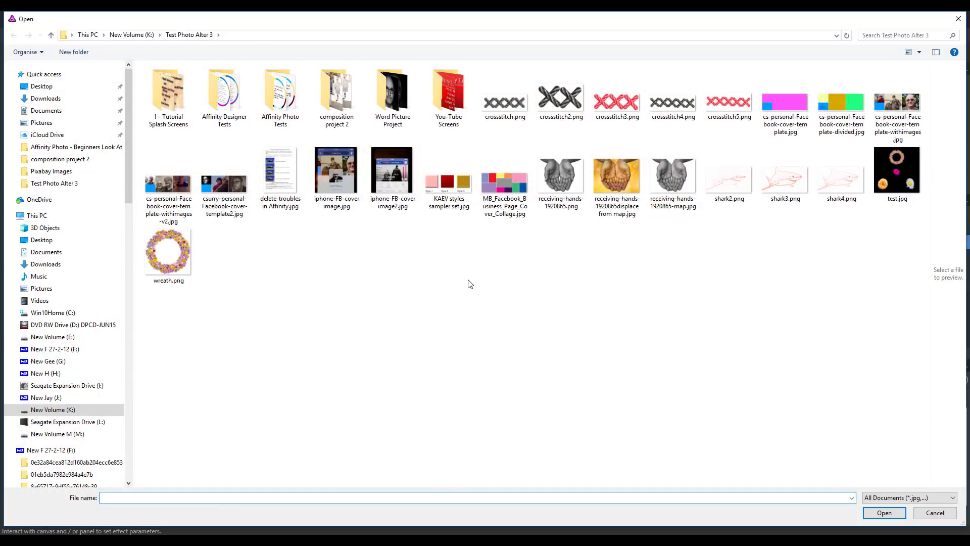
{"action": "left_click", "coordinate": [564, 185]}
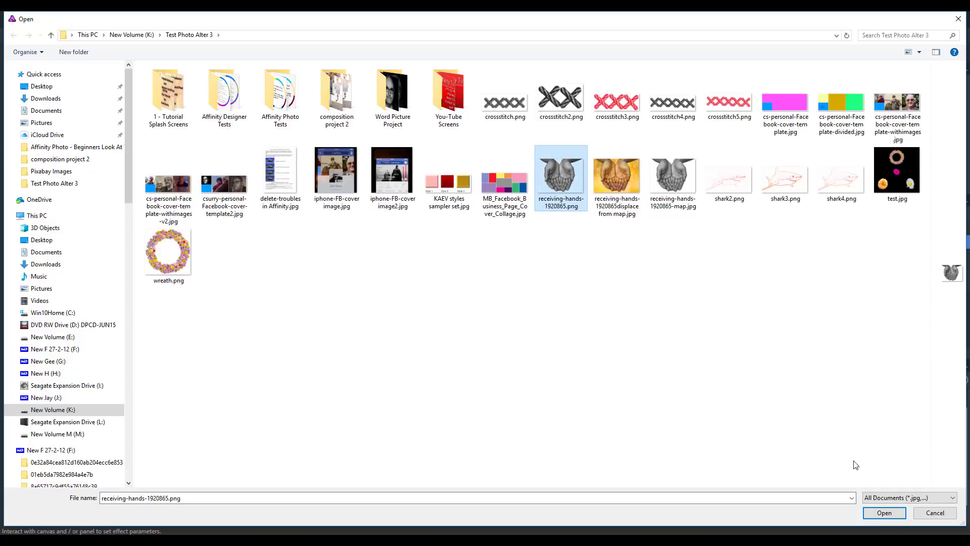
{"action": "left_click", "coordinate": [884, 515]}
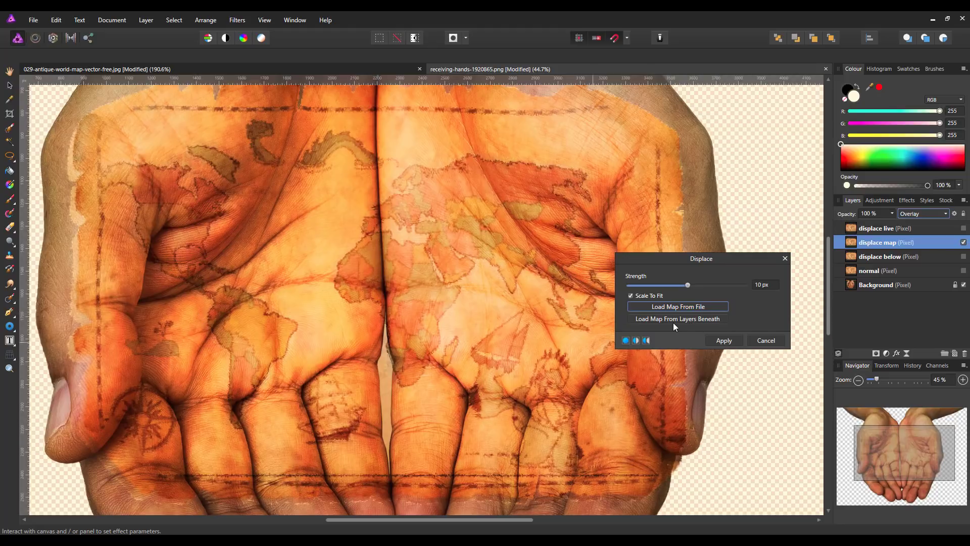
{"action": "left_click", "coordinate": [762, 284]}
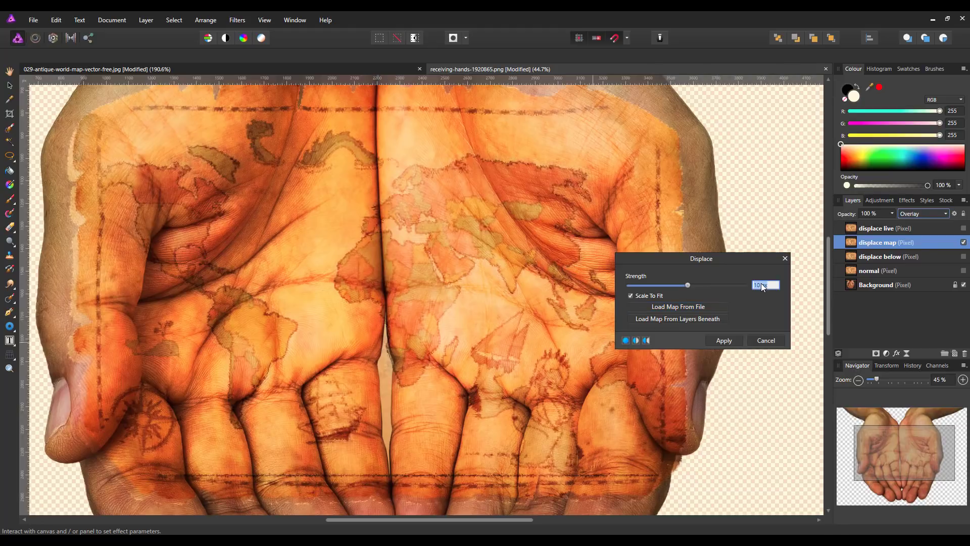
{"action": "type", "text": "20"}
{"action": "key", "text": "Return"}
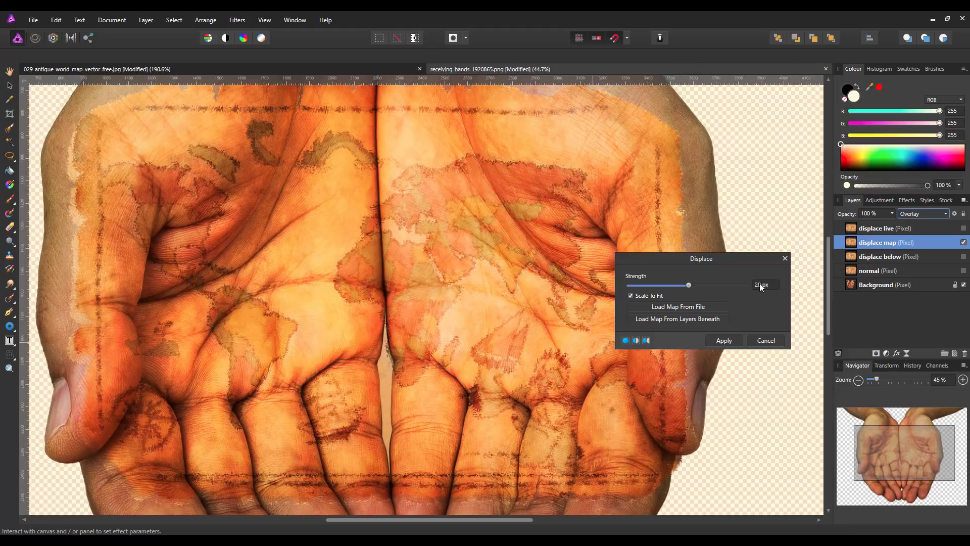
{"action": "left_click", "coordinate": [726, 342]}
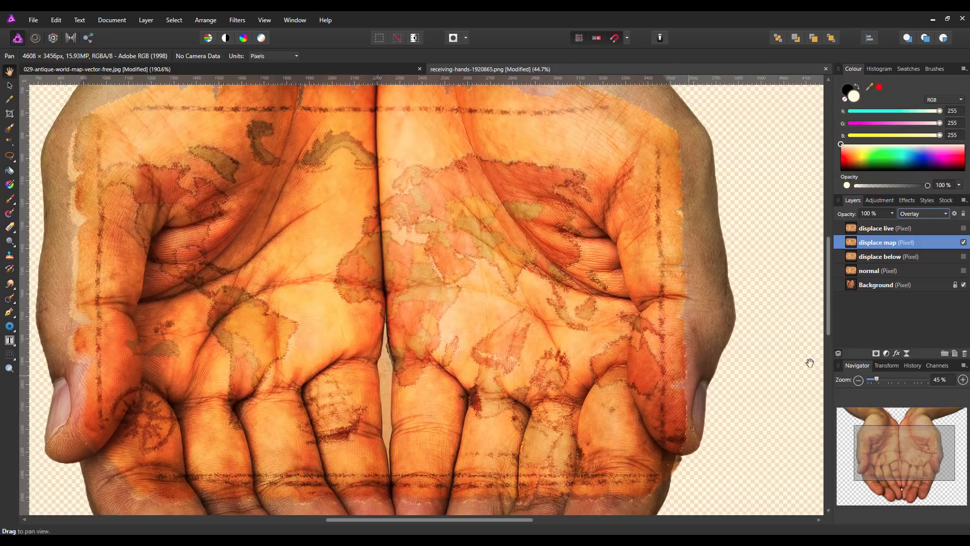
Step: Compare the displace below and displace map layers by alternating their visibility, and leave both hidden
{"action": "left_click", "coordinate": [964, 257]}
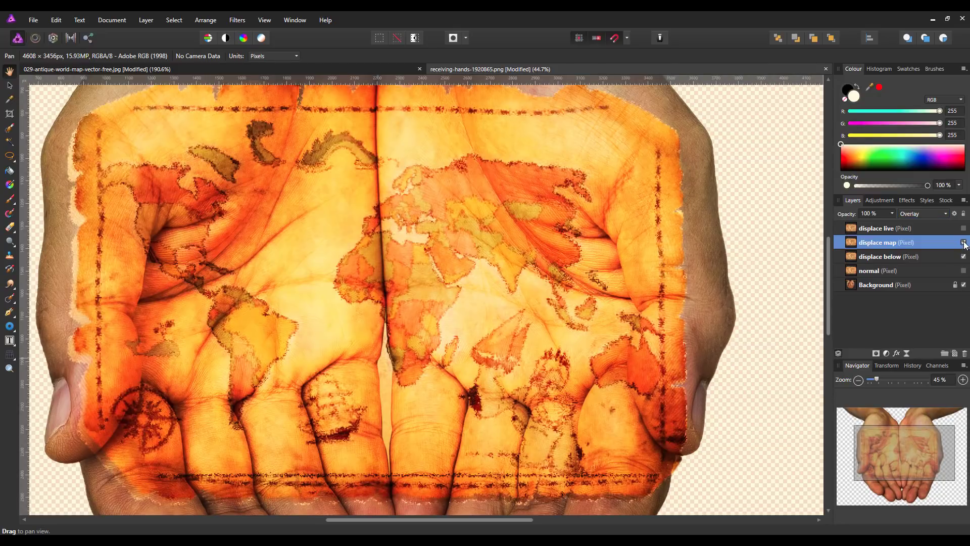
{"action": "left_click", "coordinate": [964, 243]}
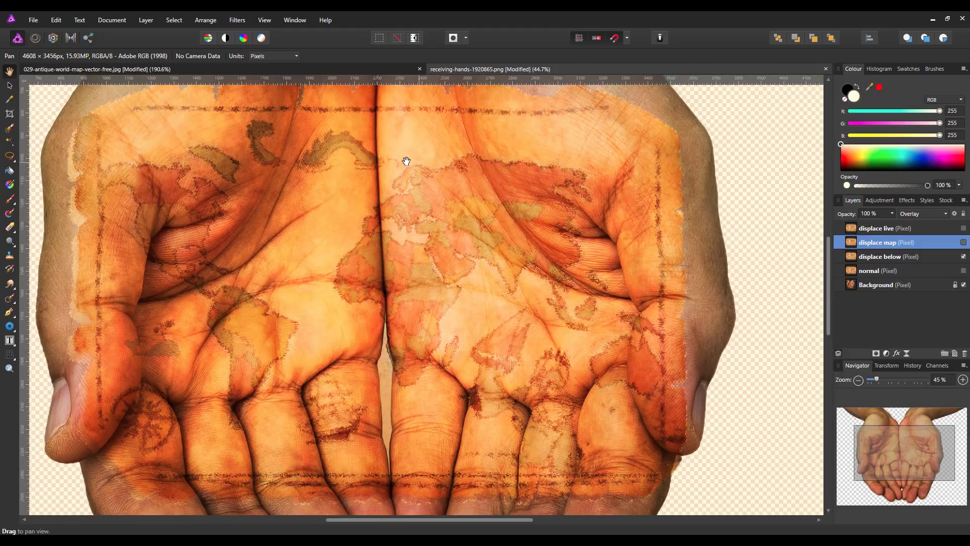
{"action": "left_click", "coordinate": [963, 257]}
{"action": "left_click", "coordinate": [963, 242]}
{"action": "left_click", "coordinate": [963, 243]}
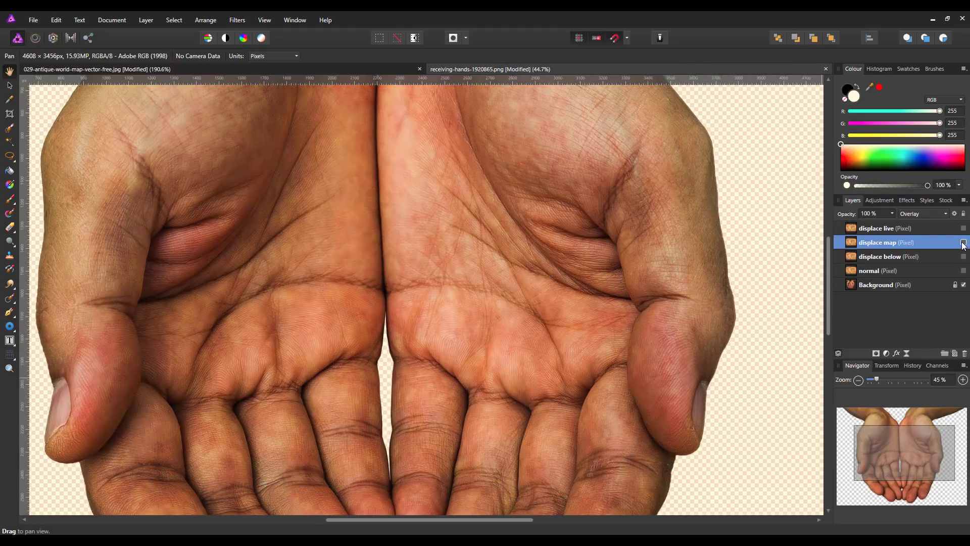
Step: Make the displace live layer visible and set its blend mode to Overlay
{"action": "left_click", "coordinate": [932, 231]}
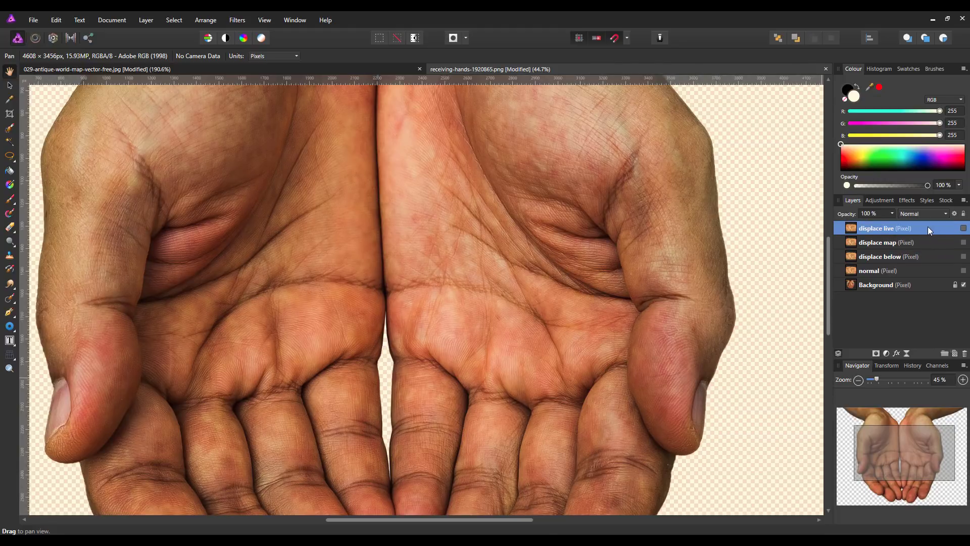
{"action": "left_click", "coordinate": [964, 228]}
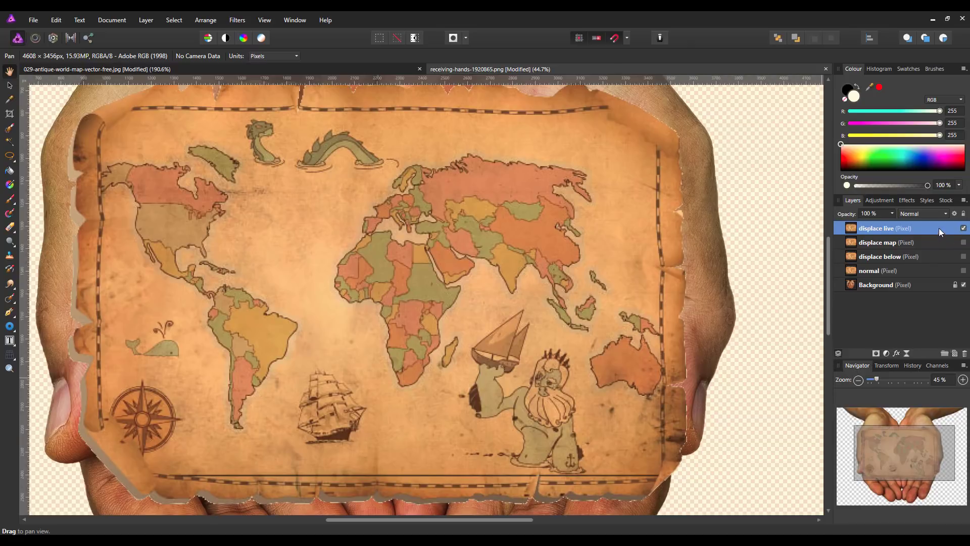
{"action": "left_click", "coordinate": [945, 213]}
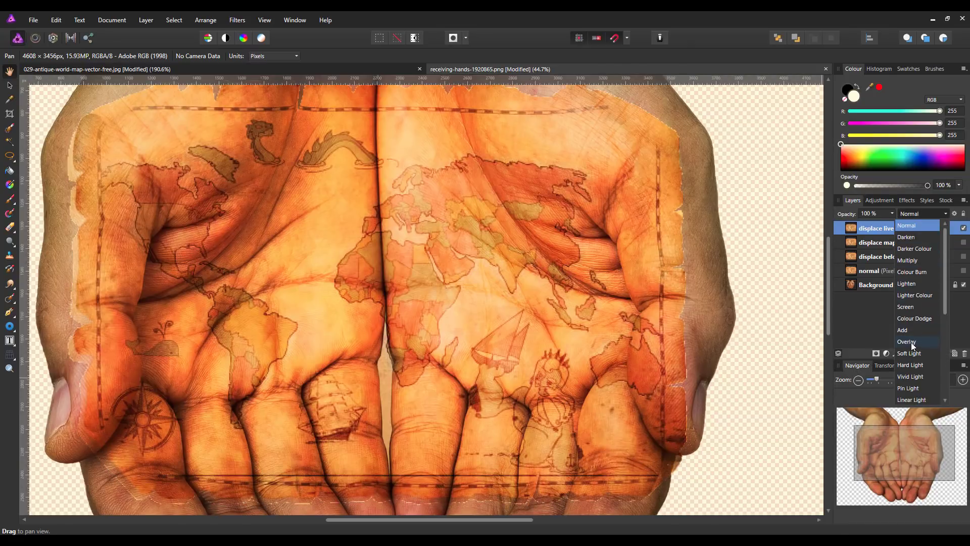
{"action": "left_click", "coordinate": [907, 341]}
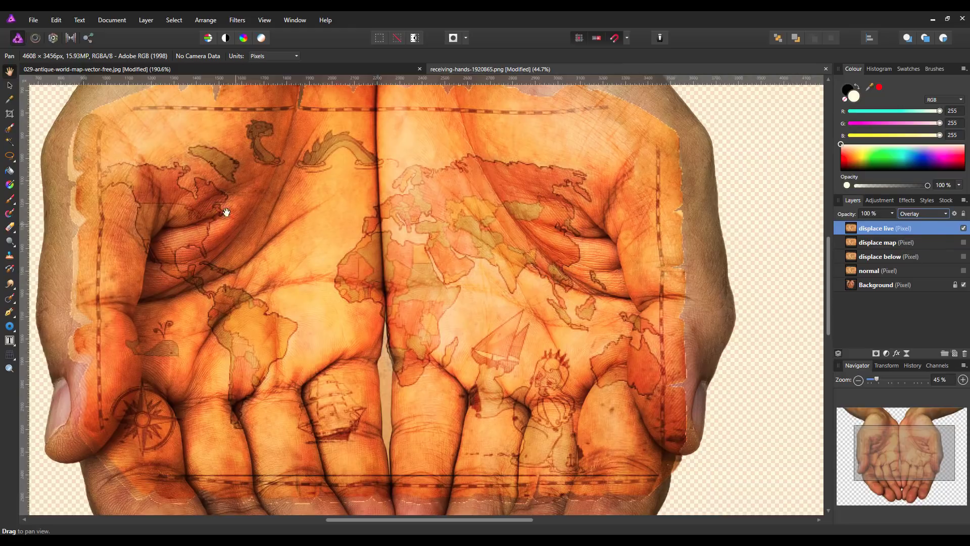
Step: Add a live Displace filter to the displace live layer and inspect how it nests under that layer
{"action": "left_click", "coordinate": [146, 20]}
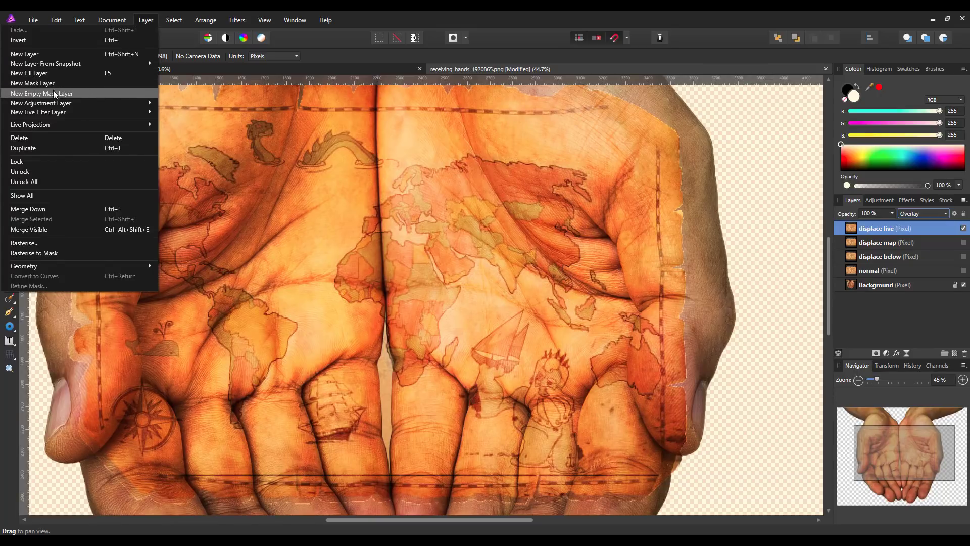
{"action": "mouse_move", "coordinate": [57, 112]}
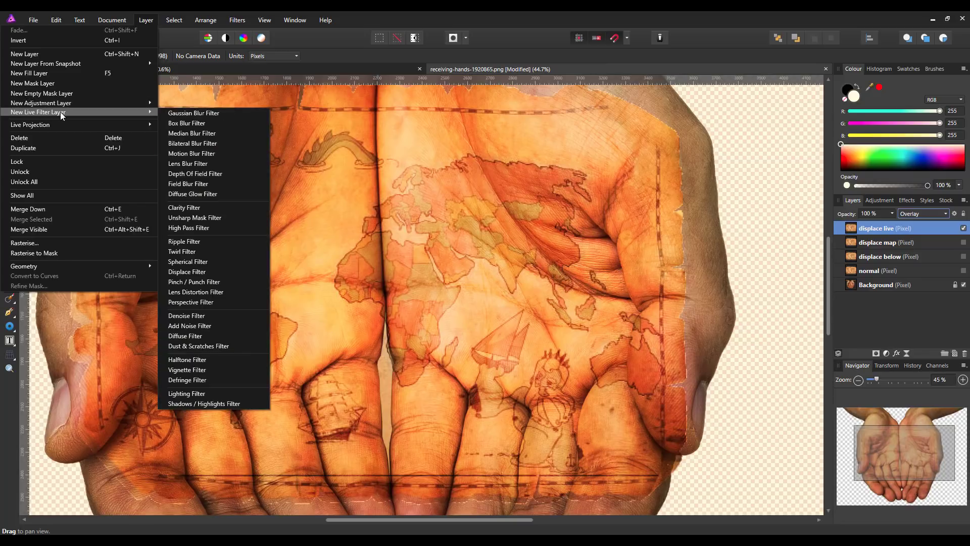
{"action": "left_click", "coordinate": [189, 272]}
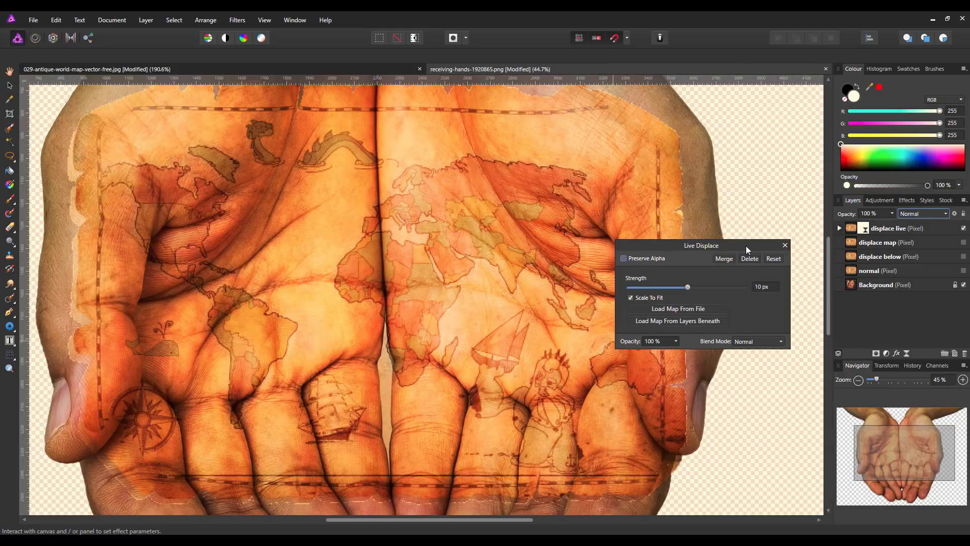
{"action": "left_click", "coordinate": [840, 228]}
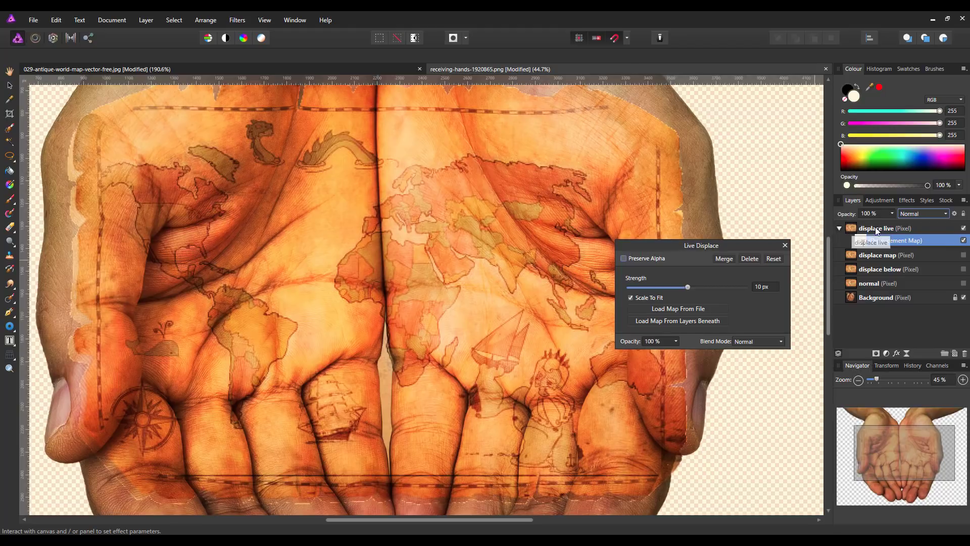
{"action": "left_click", "coordinate": [839, 228]}
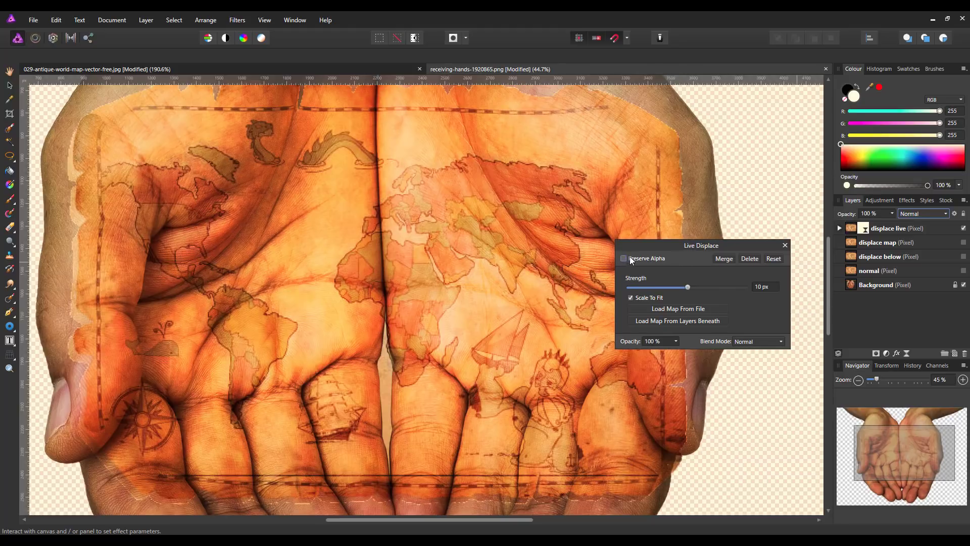
Step: Load receiving-hands-1920865.png as the live Displace filter's map and set the strength to 20 px
{"action": "left_click", "coordinate": [678, 309]}
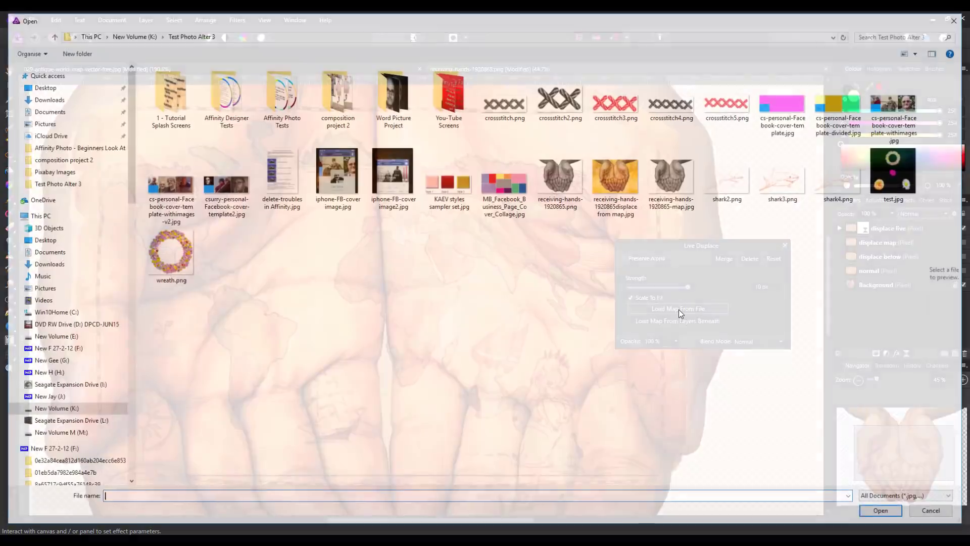
{"action": "left_click", "coordinate": [562, 191]}
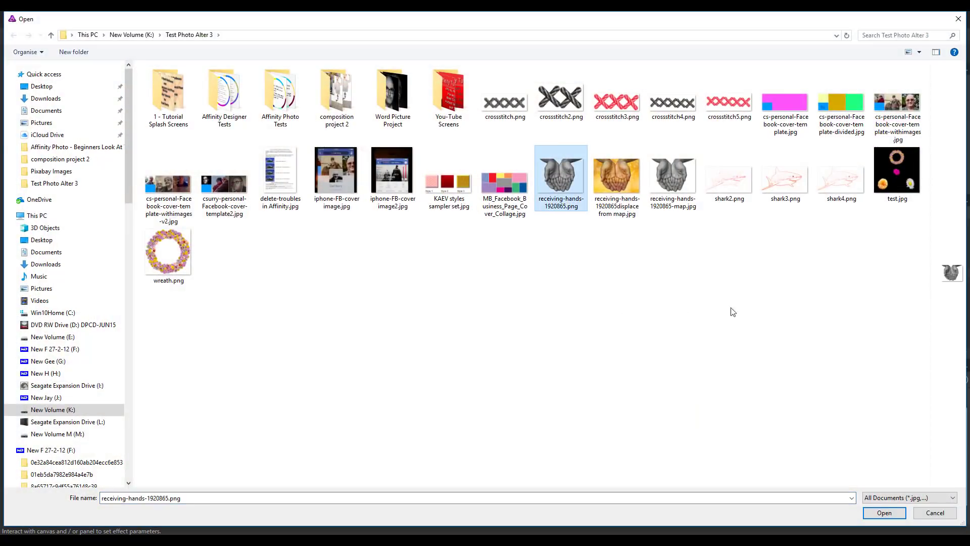
{"action": "left_click", "coordinate": [883, 513]}
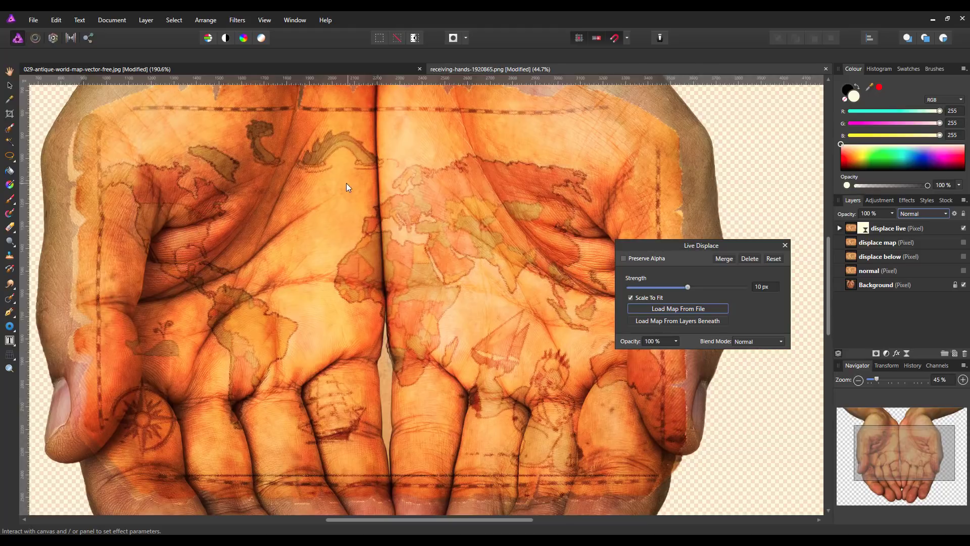
{"action": "left_click", "coordinate": [762, 286]}
{"action": "type", "text": "20"}
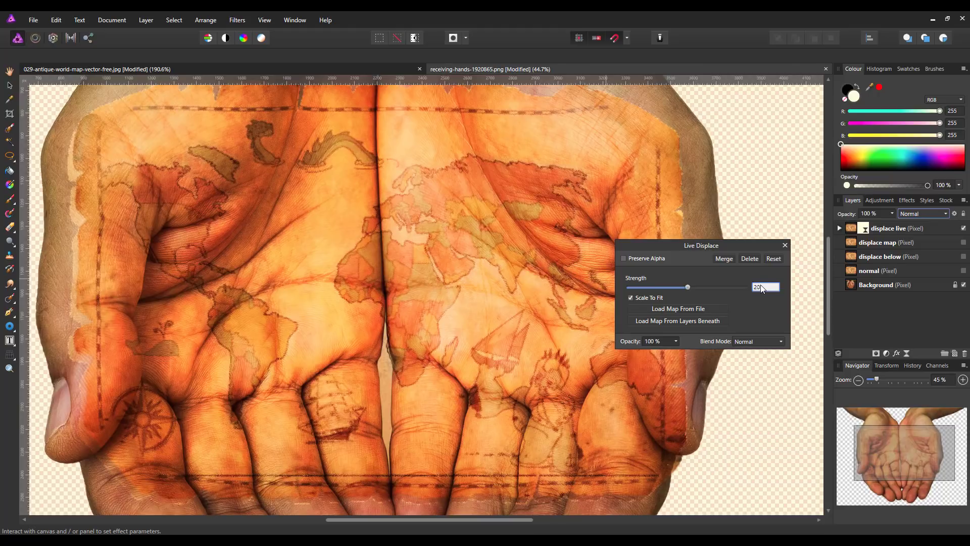
{"action": "key", "text": "Return"}
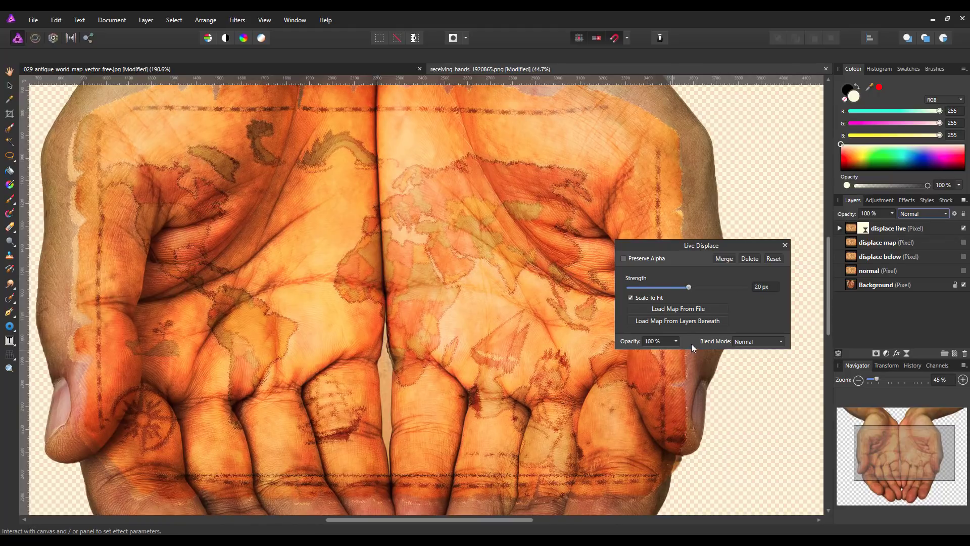
{"action": "left_click", "coordinate": [786, 246]}
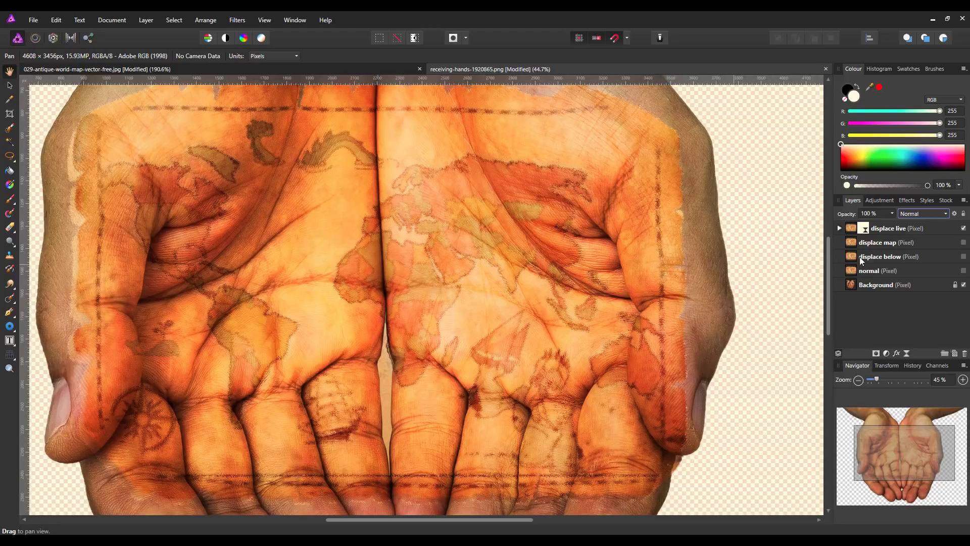
Step: Compare the displace live and displace map layers by alternating their visibility, leaving only displace live shown above the background
{"action": "left_click", "coordinate": [964, 228]}
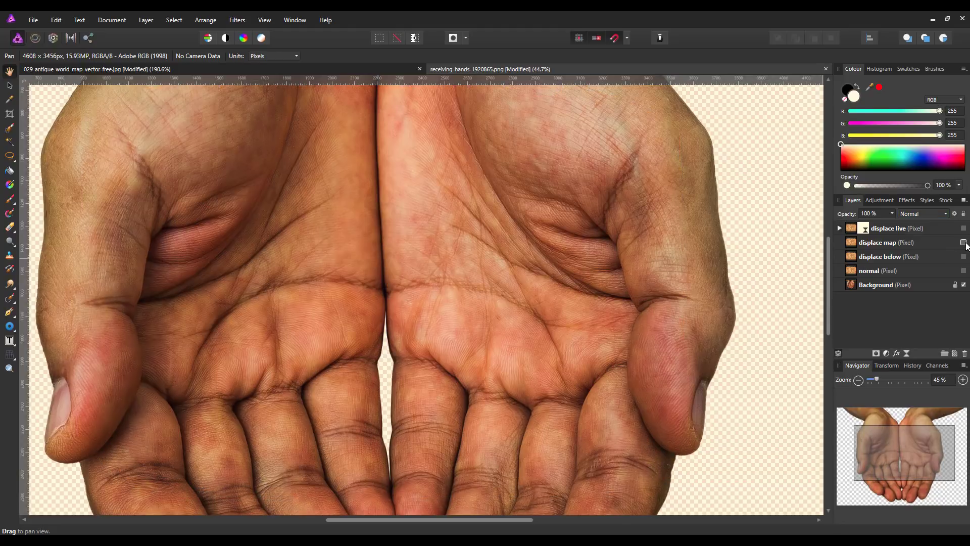
{"action": "left_click", "coordinate": [963, 242]}
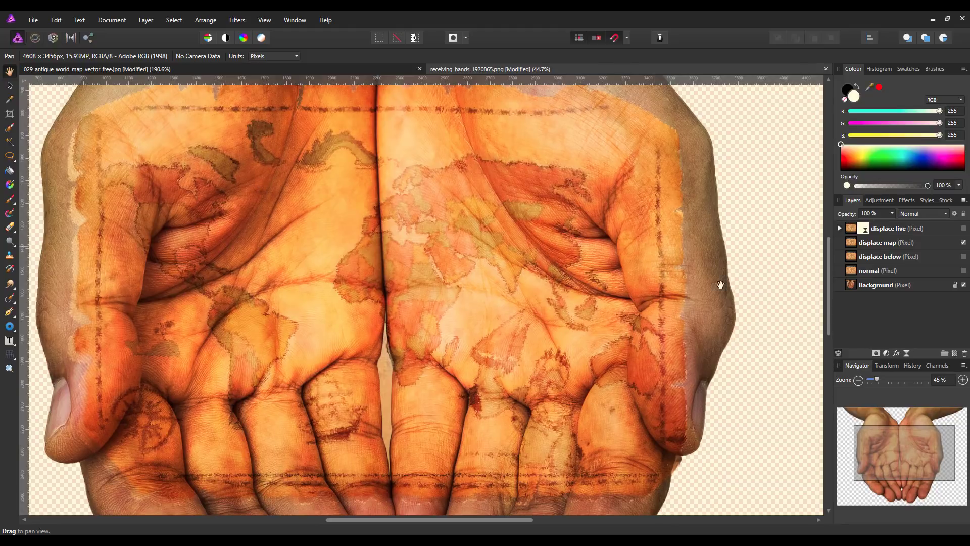
{"action": "left_click", "coordinate": [963, 243]}
{"action": "left_click", "coordinate": [963, 228]}
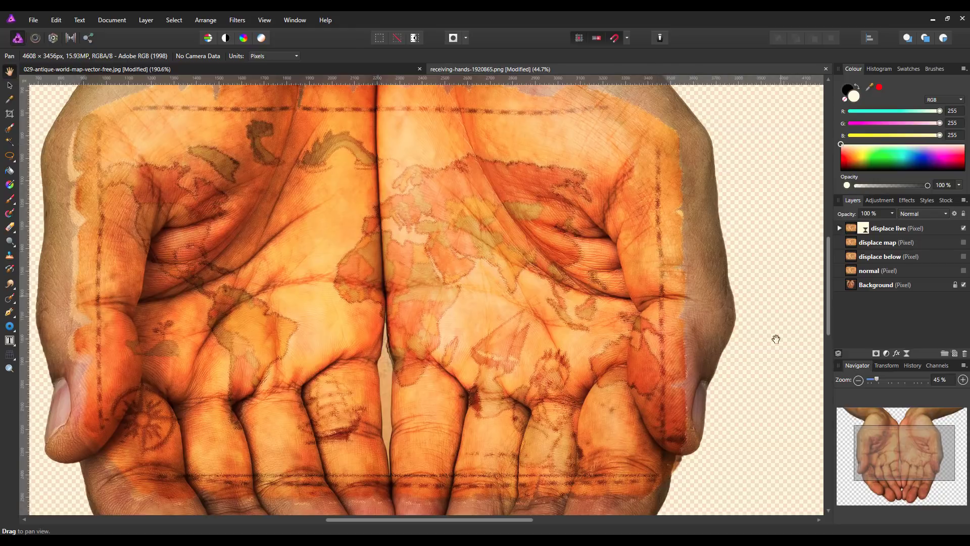
Step: Reopen the displace live layer's live Displace filter and load its map from the layers beneath
{"action": "left_click", "coordinate": [866, 228]}
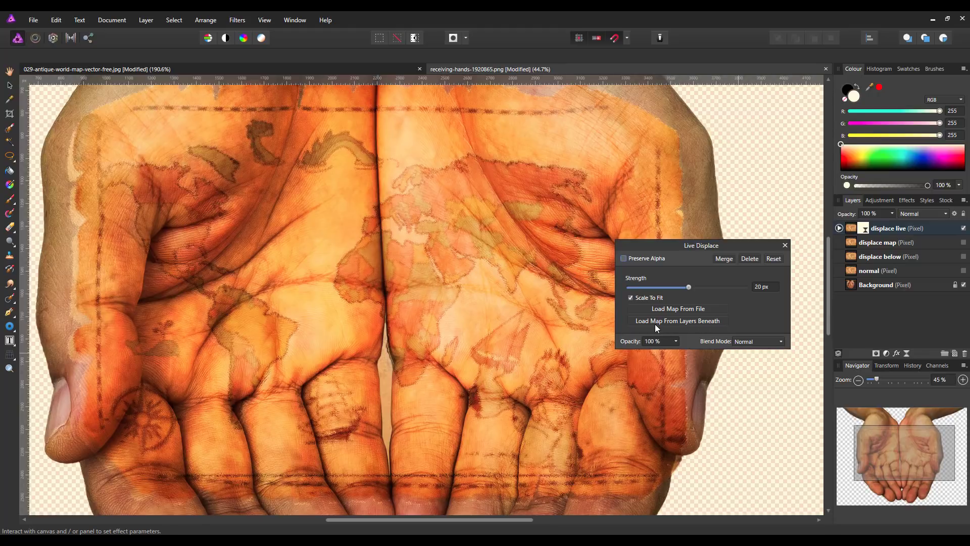
{"action": "left_click", "coordinate": [693, 322]}
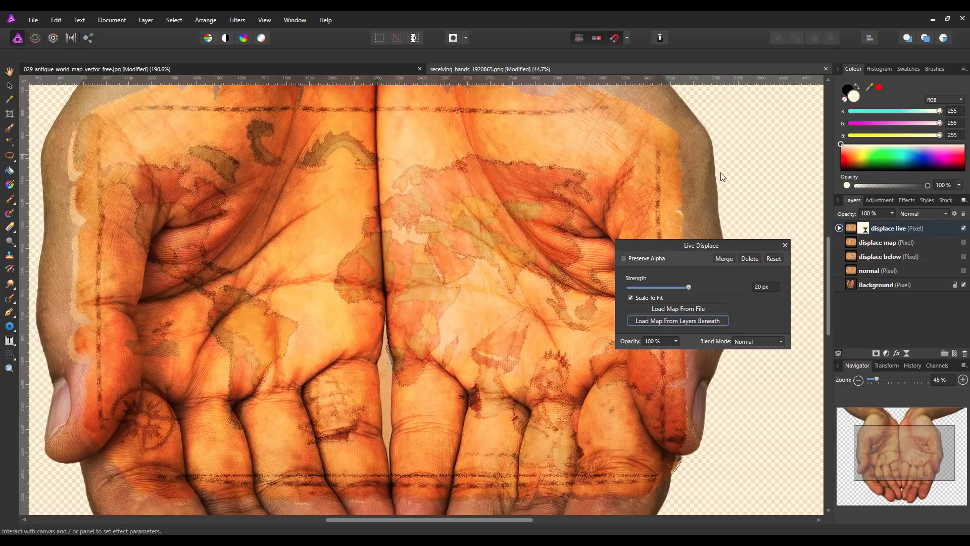
{"action": "left_click", "coordinate": [786, 245]}
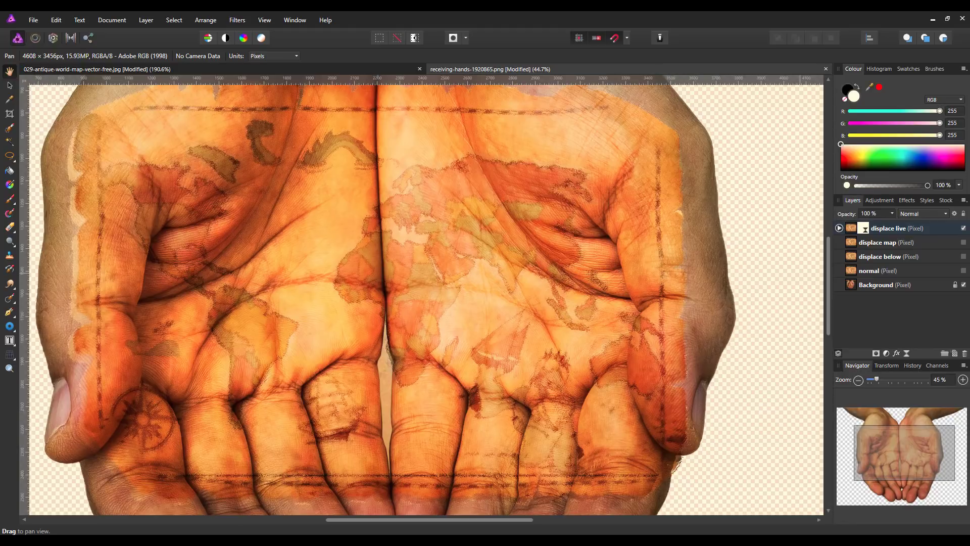
Step: Hide the displace live layer, then show and select the normal layer
{"action": "left_click", "coordinate": [963, 227]}
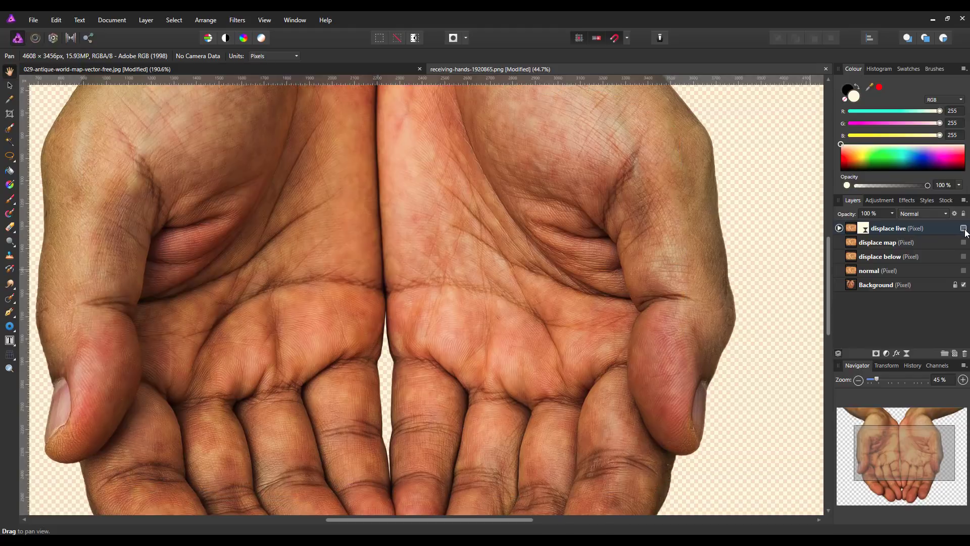
{"action": "left_click", "coordinate": [964, 271]}
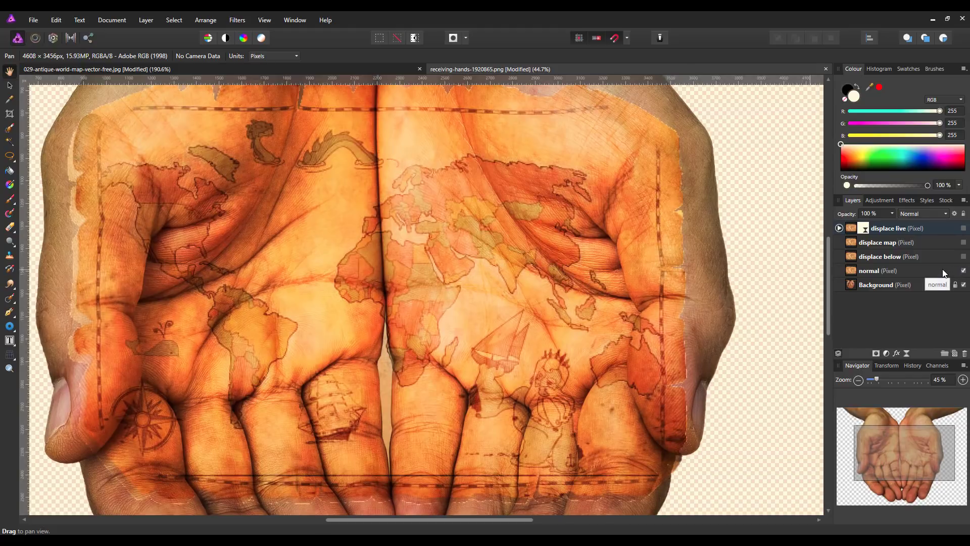
{"action": "left_click", "coordinate": [942, 272]}
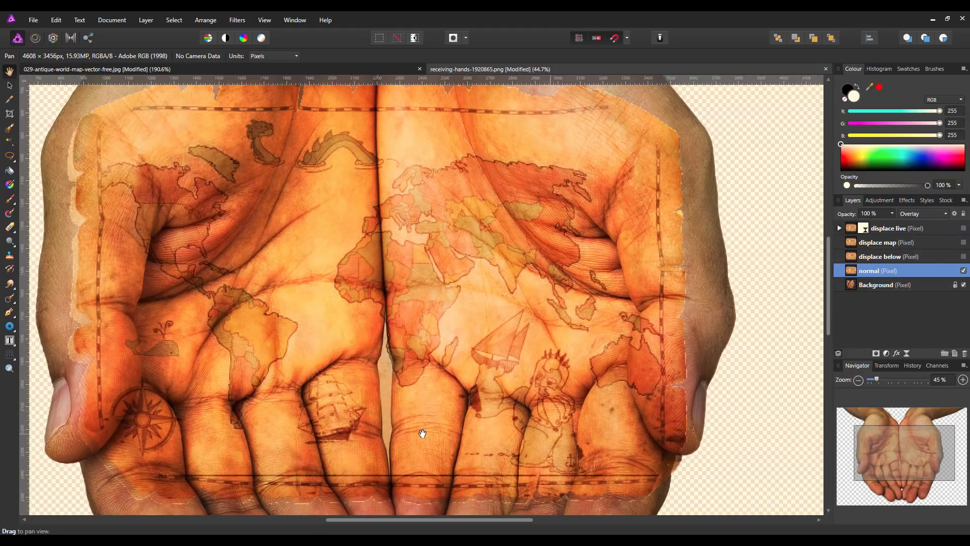